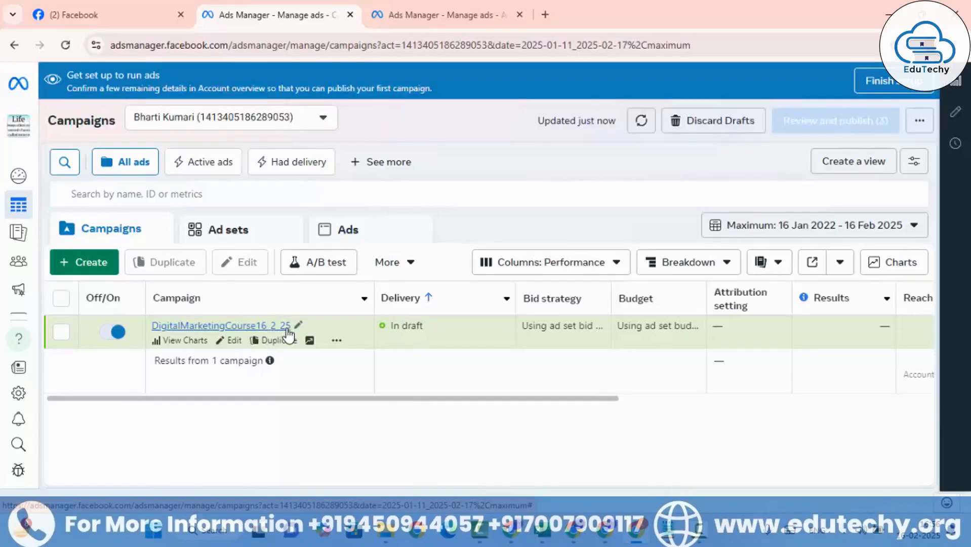
# Look over the ad sets and ads lists, and switch to the editor of the New Leads ad.
pyautogui.click(233, 245)
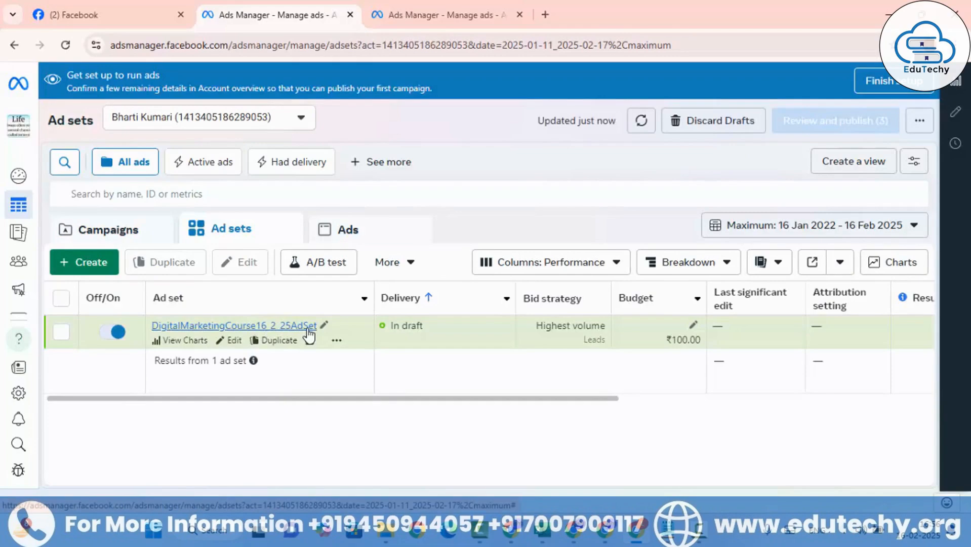
pyautogui.click(371, 239)
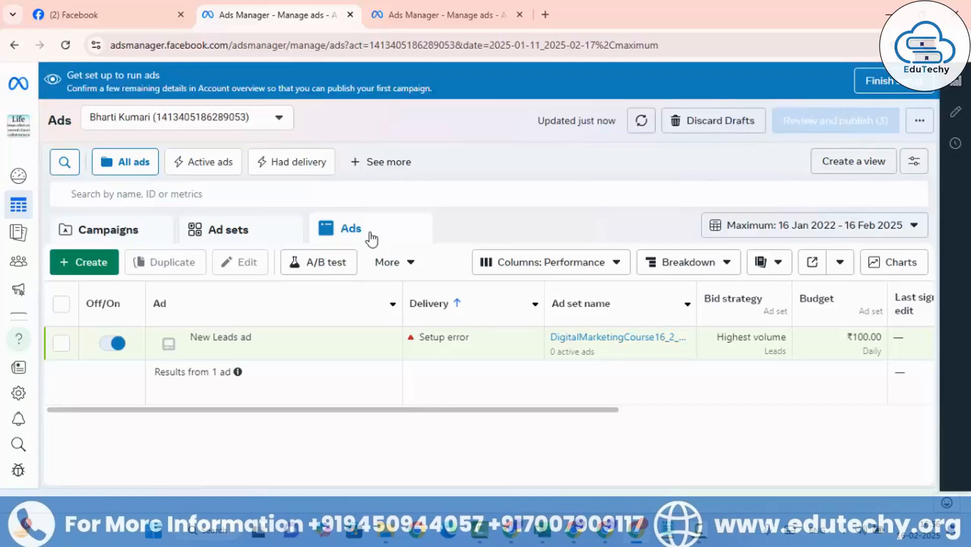
pyautogui.click(389, 2)
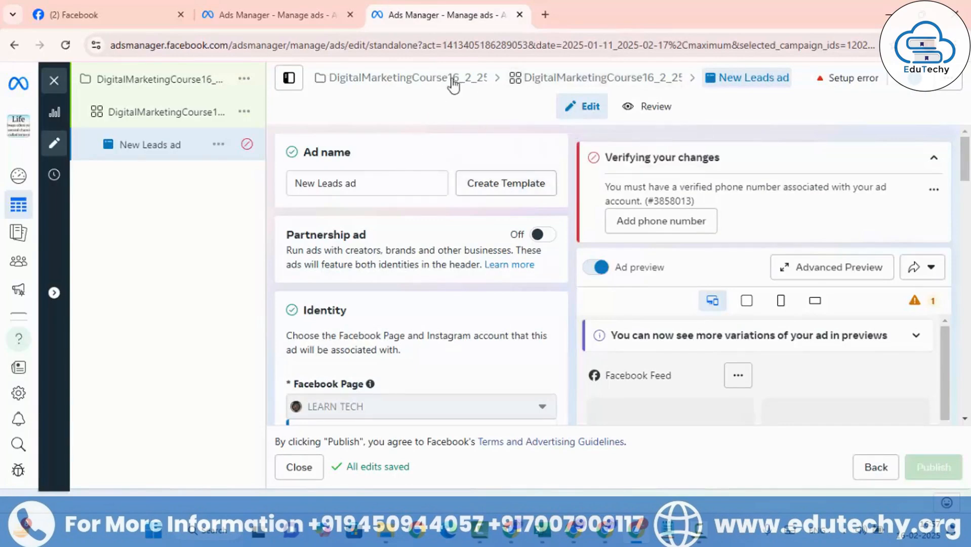
# Rename the ad as DigitalMarketingCourse16_2_25Ads, reusing the campaign name with the suffix Ads.
pyautogui.moveTo(329, 78); pyautogui.dragTo(490, 79)
pyautogui.hotkey('ctrl', 'c')
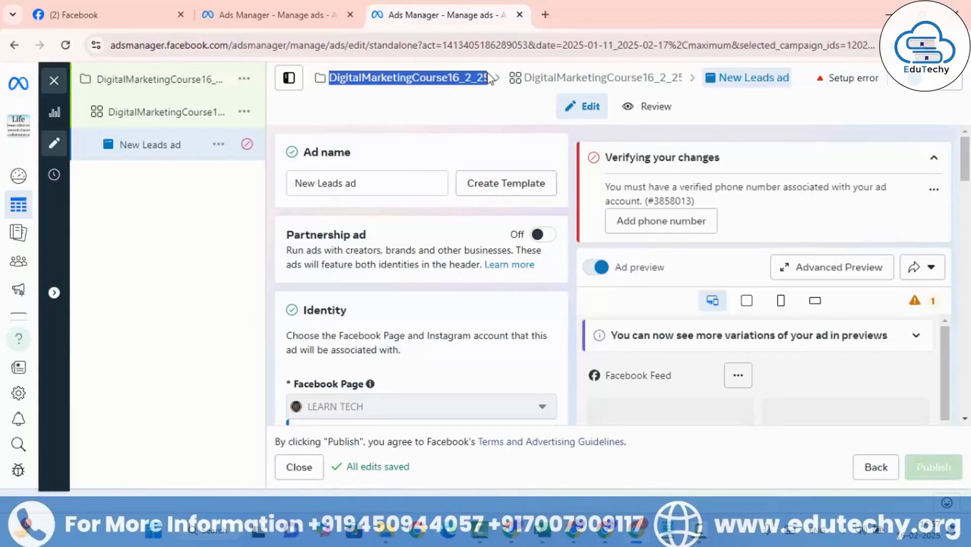
pyautogui.tripleClick(368, 183)
pyautogui.hotkey('ctrl', 'v')
pyautogui.write('A')
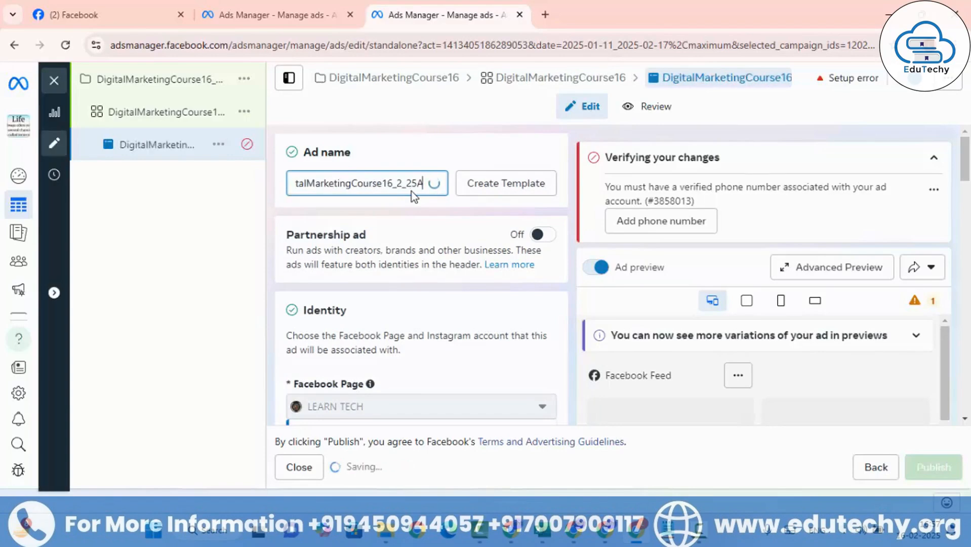
pyautogui.write('ds')
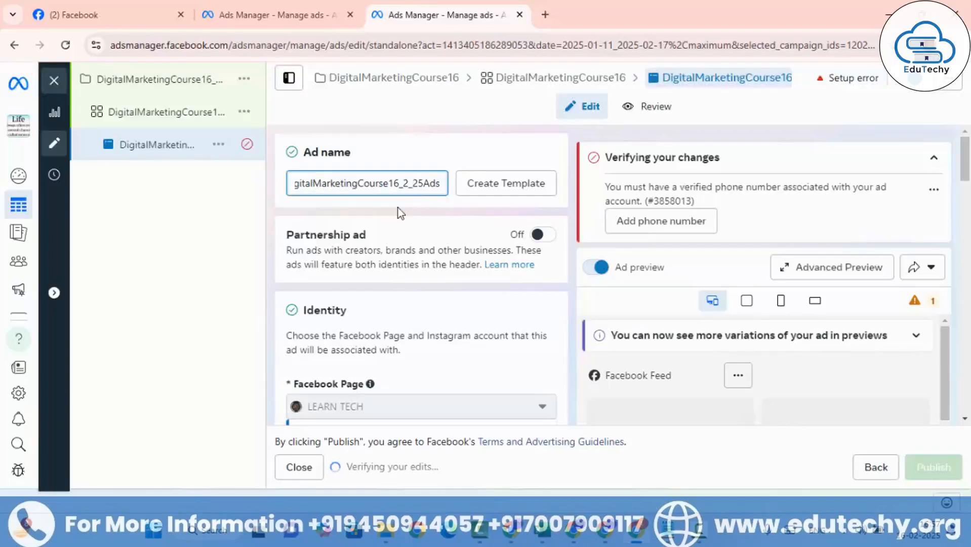
# Review the ad's Partnership ad, Identity and Ad setup sections, including the Facebook Page and Instagram account.
pyautogui.scroll(-2, 389, 216)
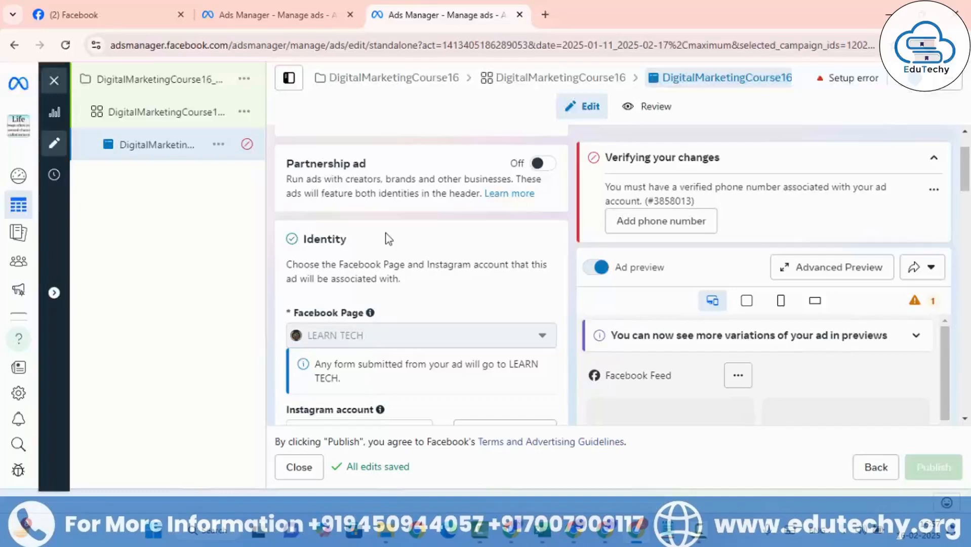
pyautogui.scroll(-1, 387, 239)
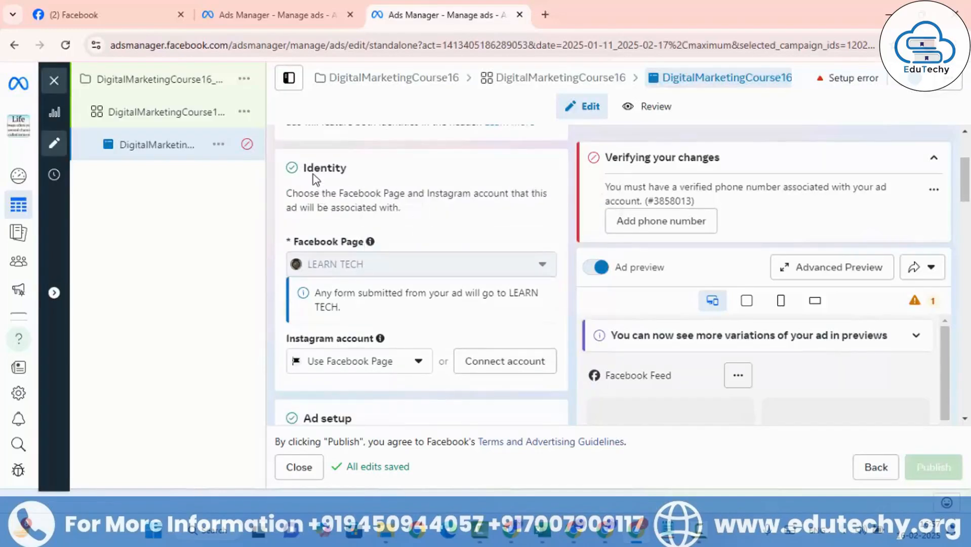
pyautogui.moveTo(340, 254)
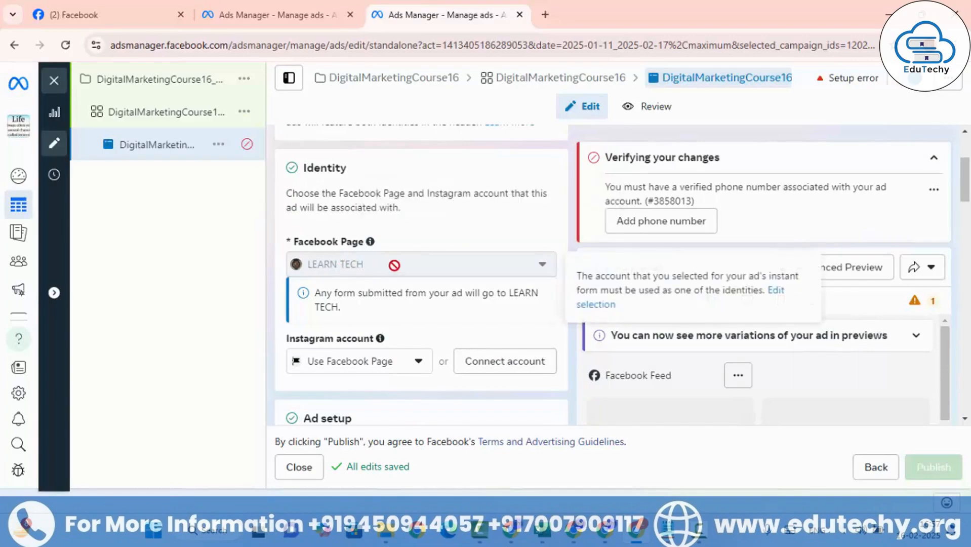
pyautogui.scroll(-1, 383, 270)
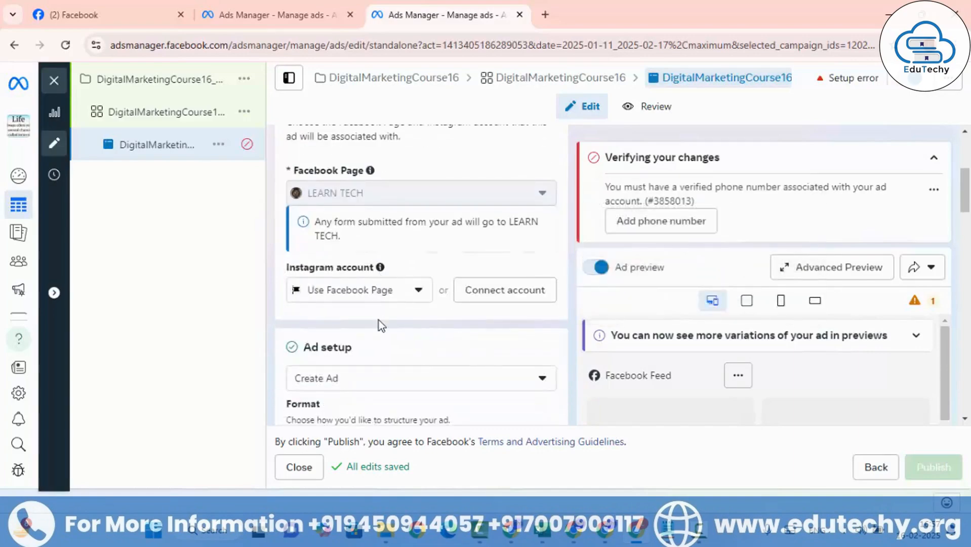
pyautogui.scroll(-1, 378, 321)
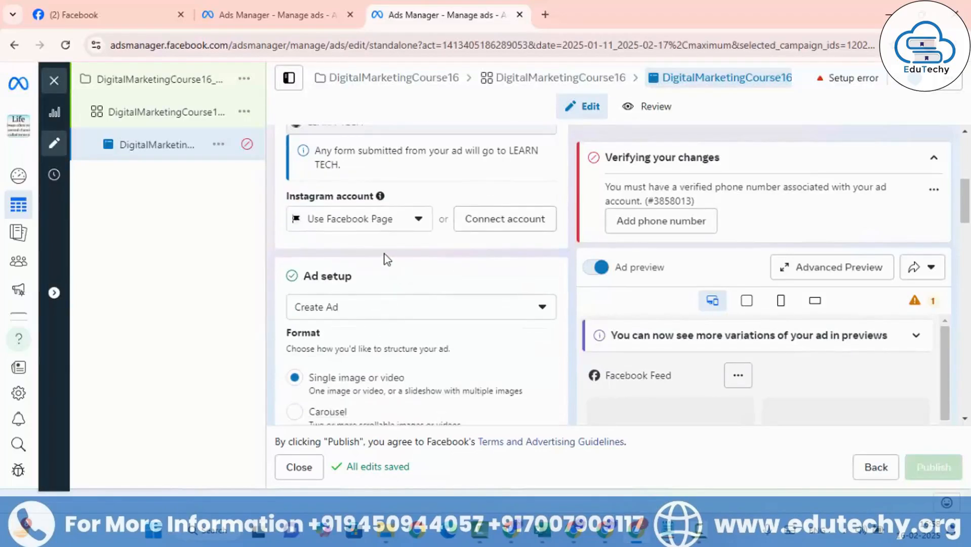
pyautogui.scroll(-1, 360, 284)
pyautogui.scroll(-1, 357, 302)
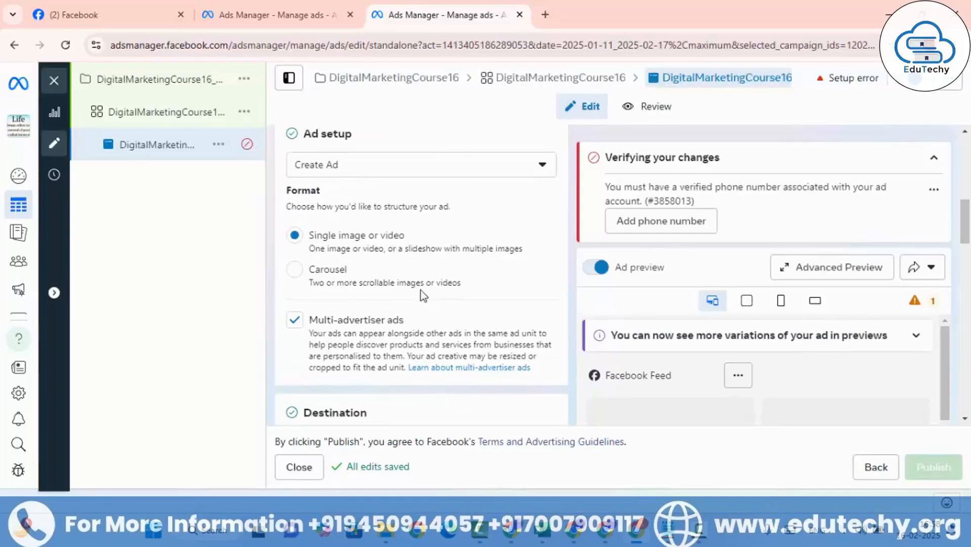
# Try the Carousel format for the ad and return to Single image or video.
pyautogui.click(334, 257)
pyautogui.moveTo(326, 268); pyautogui.dragTo(323, 274)
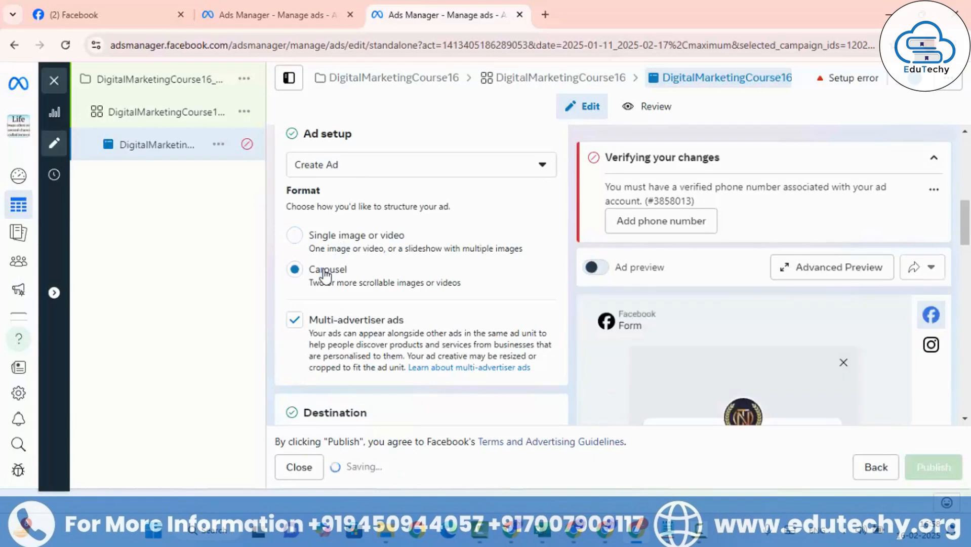
pyautogui.click(329, 242)
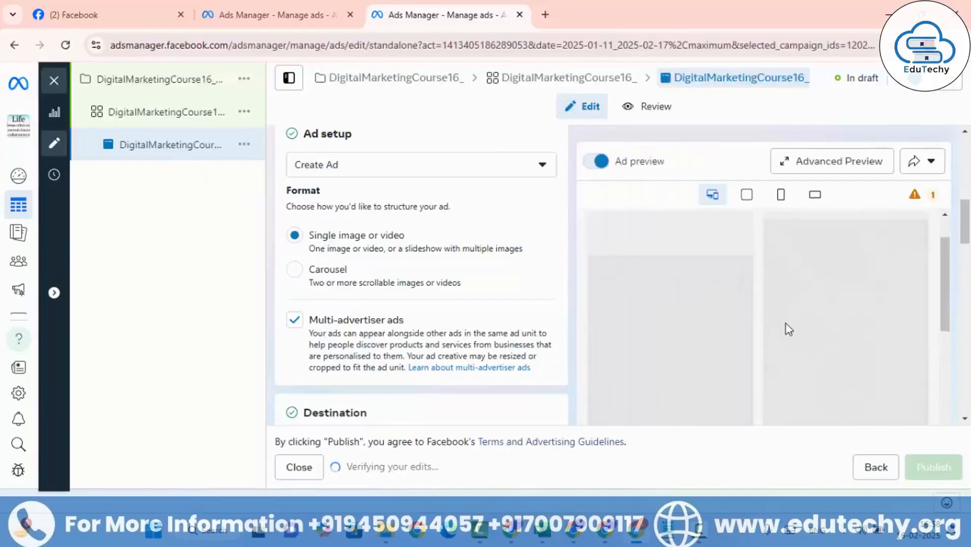
# Collapse the verification notice and preview the ad in the feed and vertical placement groups, returning to all placements.
pyautogui.scroll(4, 724, 314)
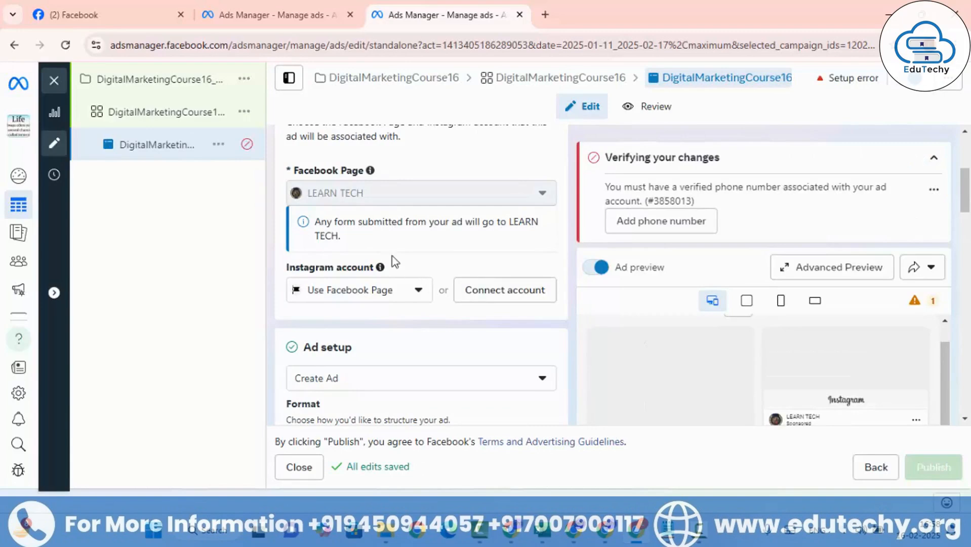
pyautogui.scroll(1, 381, 234)
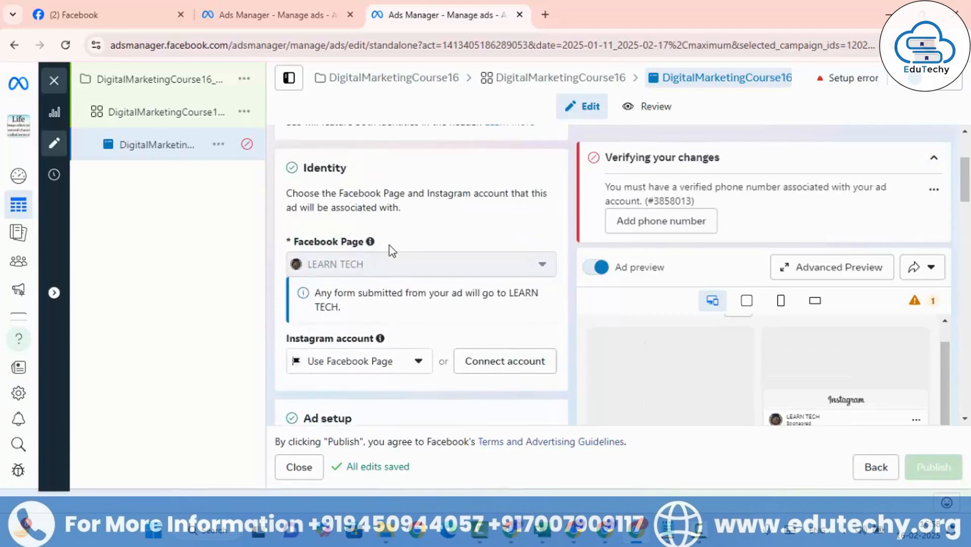
pyautogui.click(934, 161)
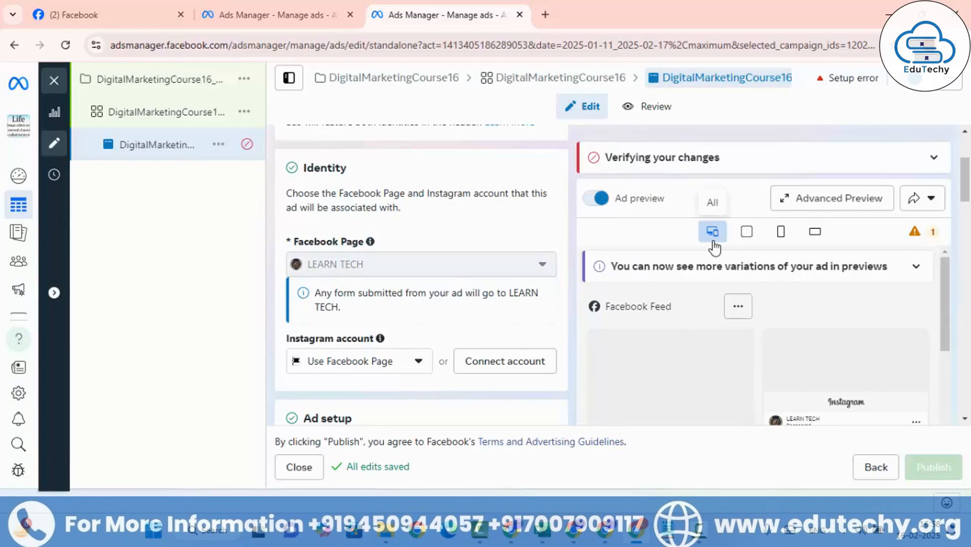
pyautogui.click(745, 236)
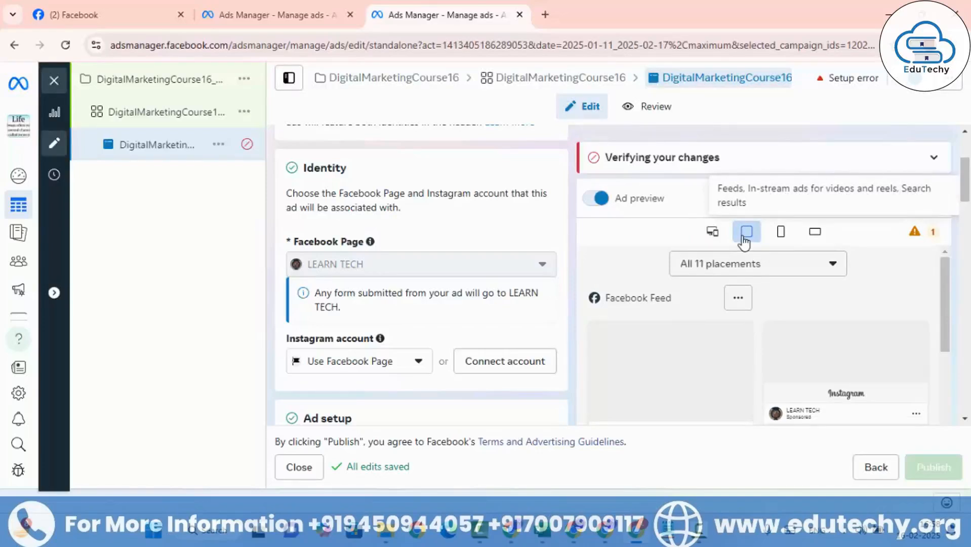
pyautogui.click(778, 233)
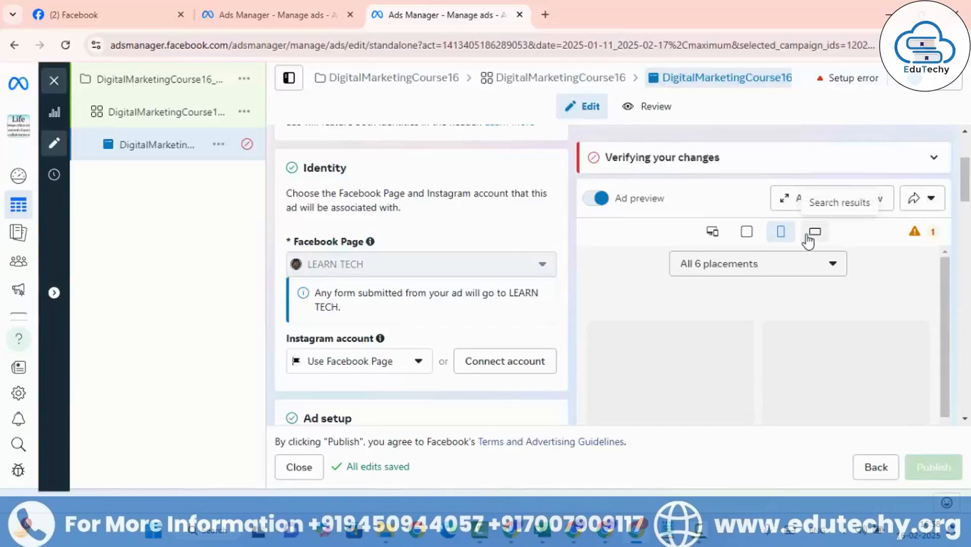
pyautogui.click(711, 233)
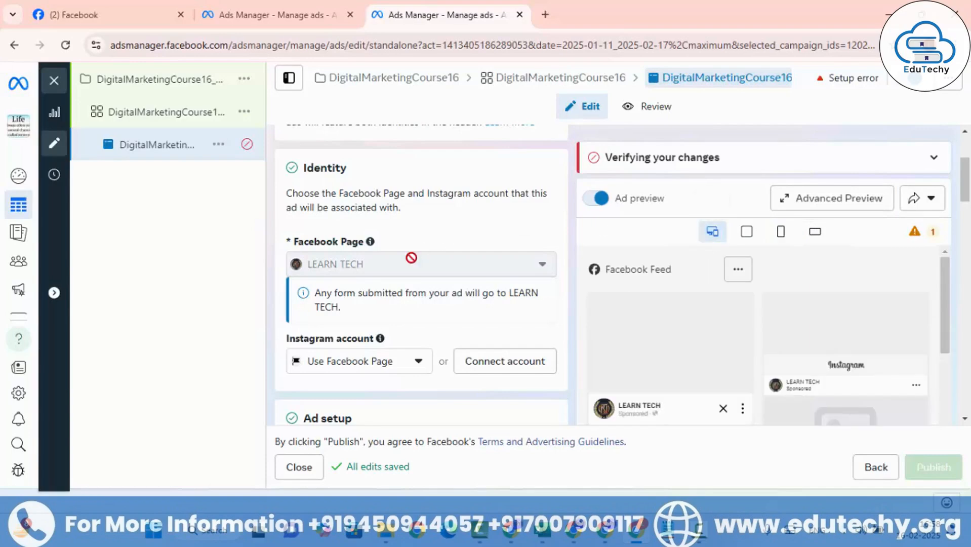
# Switch the ad format between Single image or video and Carousel to compare them, ending on Carousel.
pyautogui.scroll(-3, 407, 268)
pyautogui.scroll(-2, 401, 303)
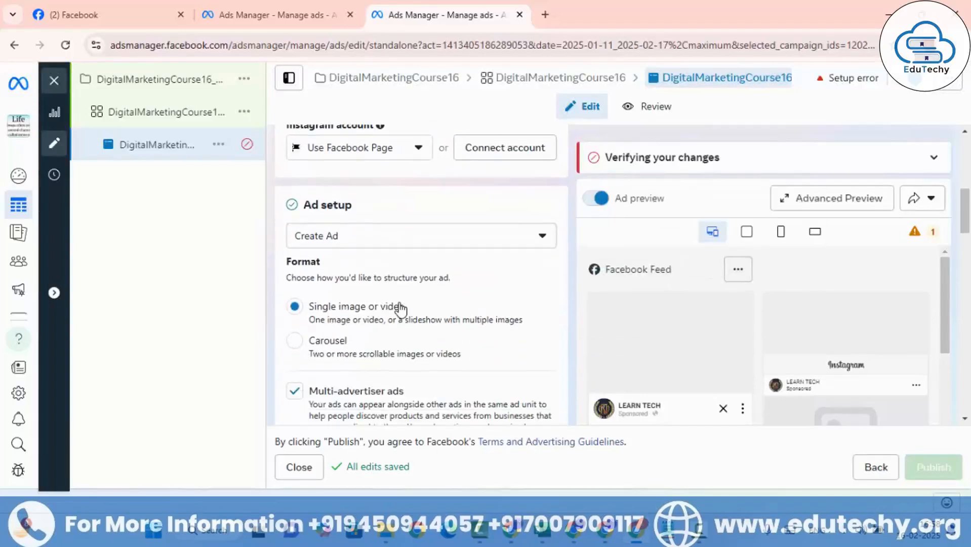
pyautogui.scroll(-2, 405, 303)
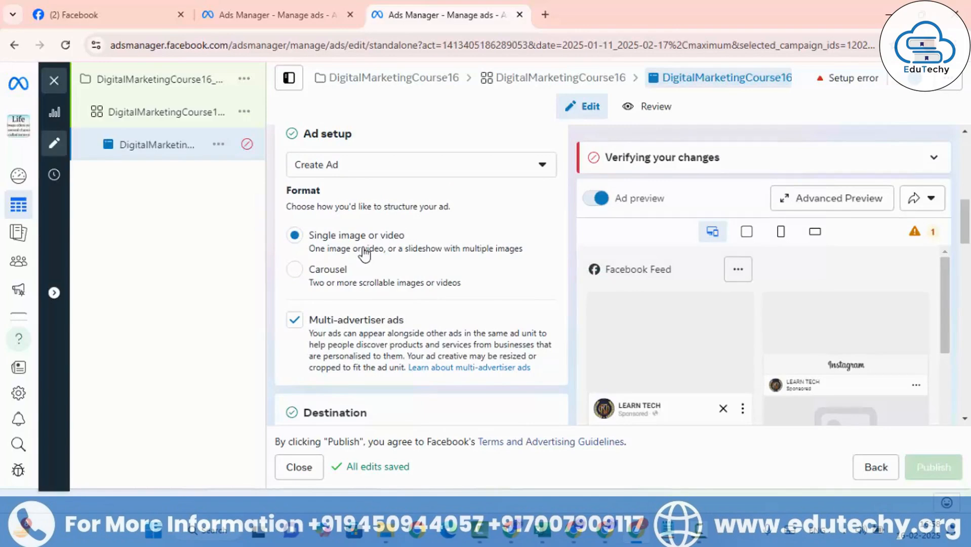
pyautogui.click(325, 272)
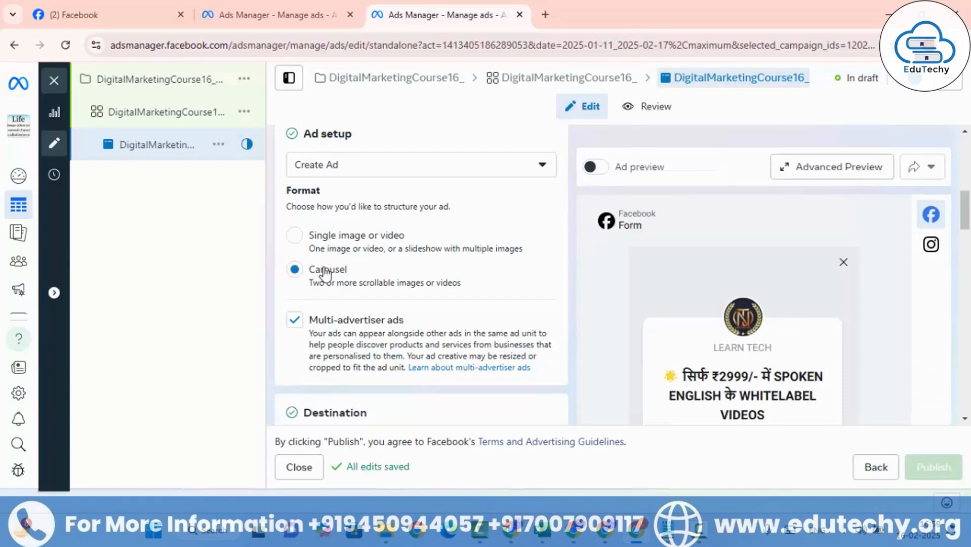
pyautogui.click(327, 237)
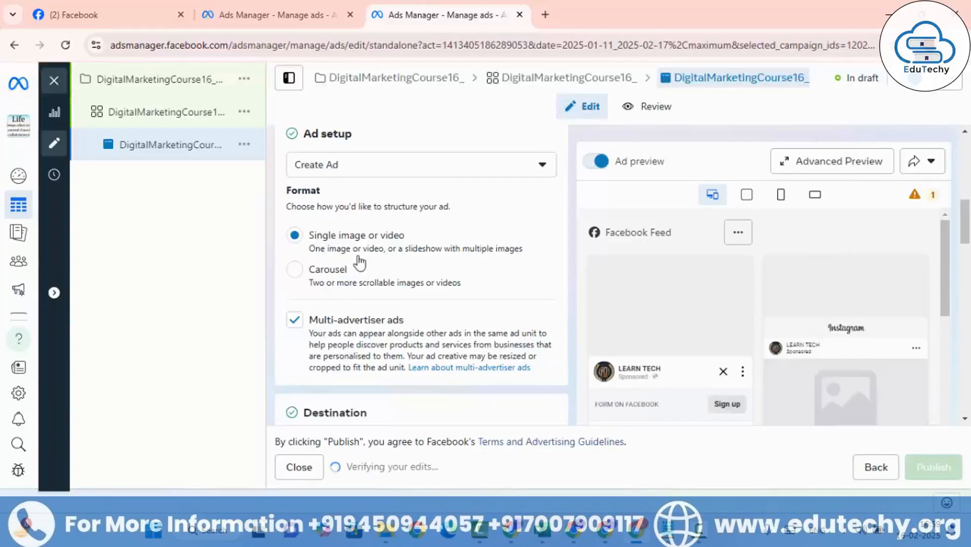
pyautogui.click(300, 282)
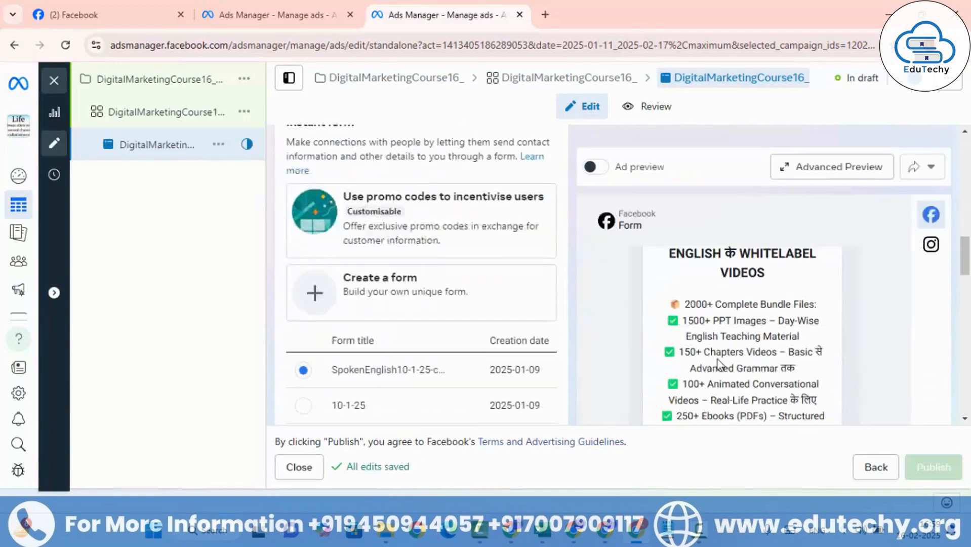
# Examine the Carousel ad's settings from Identity through instant form, carousel cards and tracking, together with the form preview.
pyautogui.scroll(5, 721, 364)
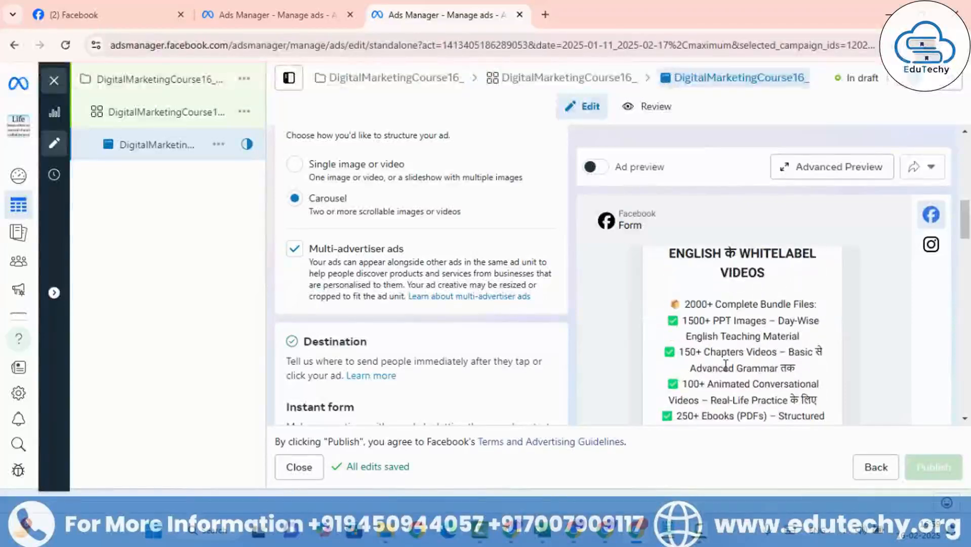
pyautogui.scroll(-10, 726, 365)
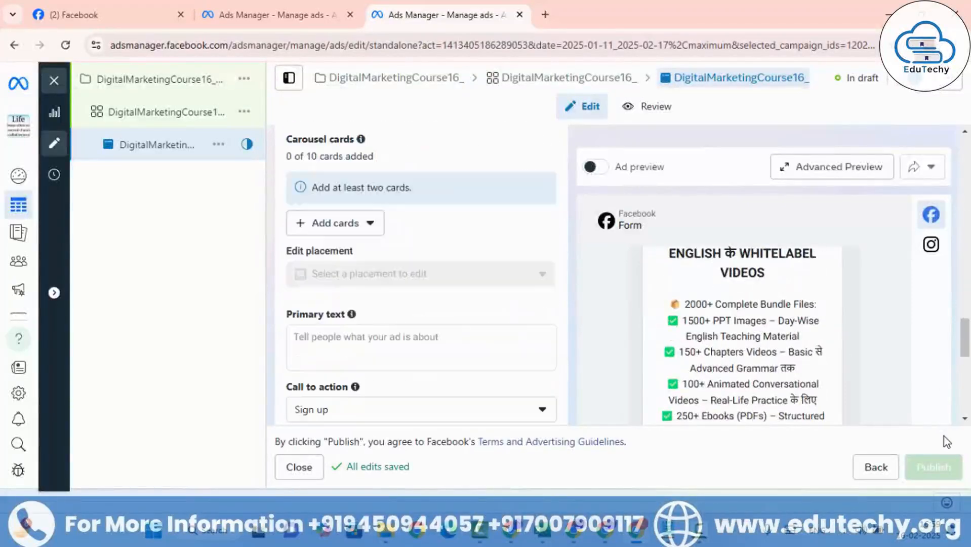
pyautogui.moveTo(964, 332); pyautogui.dragTo(963, 175)
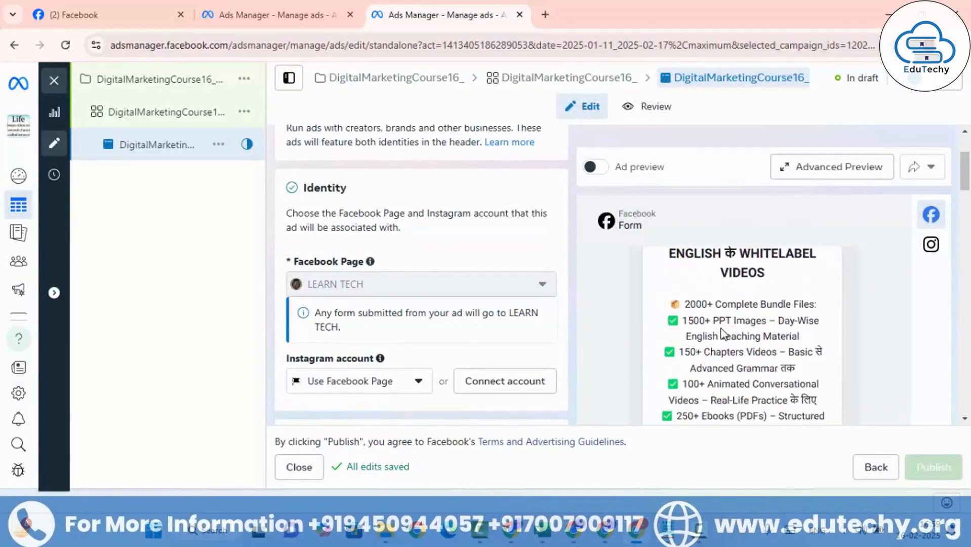
pyautogui.scroll(-5, 931, 327)
pyautogui.scroll(-10, 931, 327)
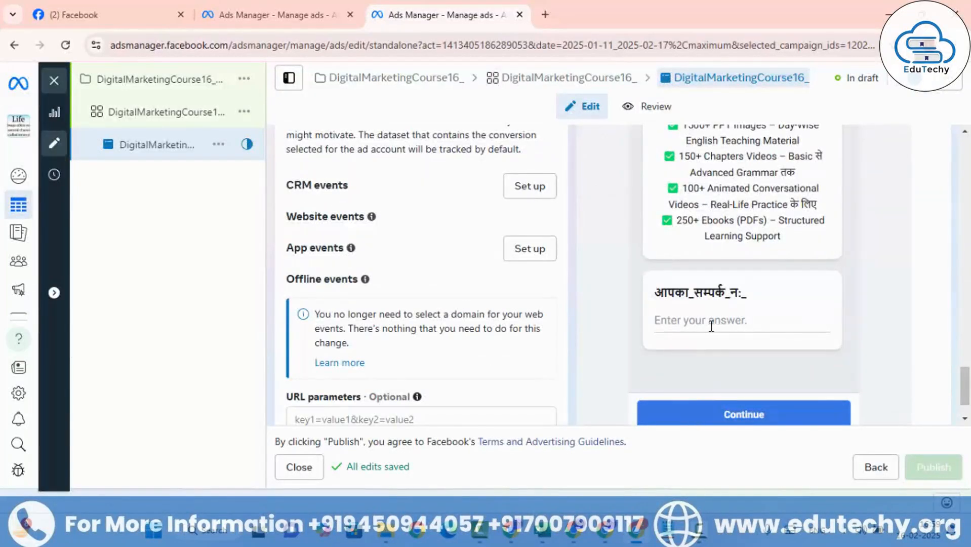
pyautogui.scroll(3, 711, 332)
pyautogui.scroll(10, 709, 333)
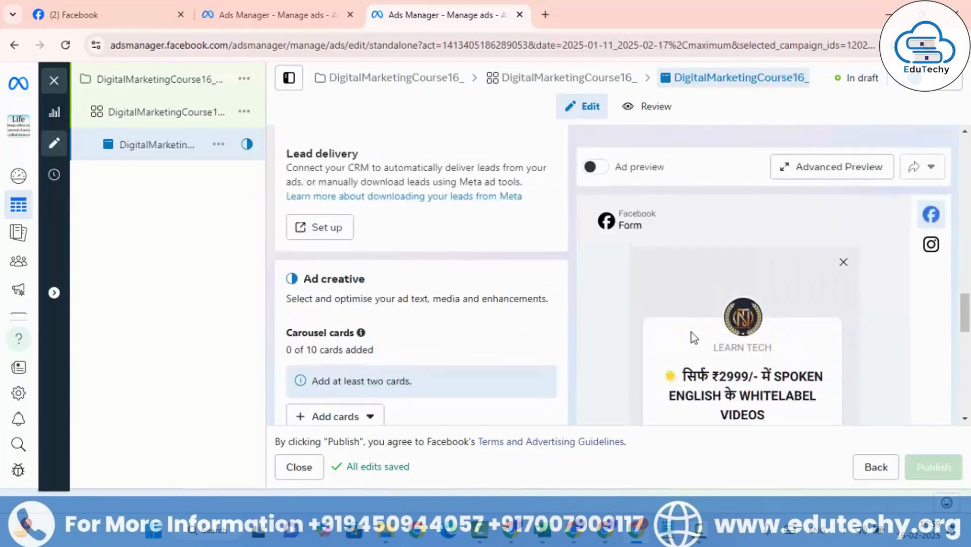
pyautogui.scroll(10, 691, 332)
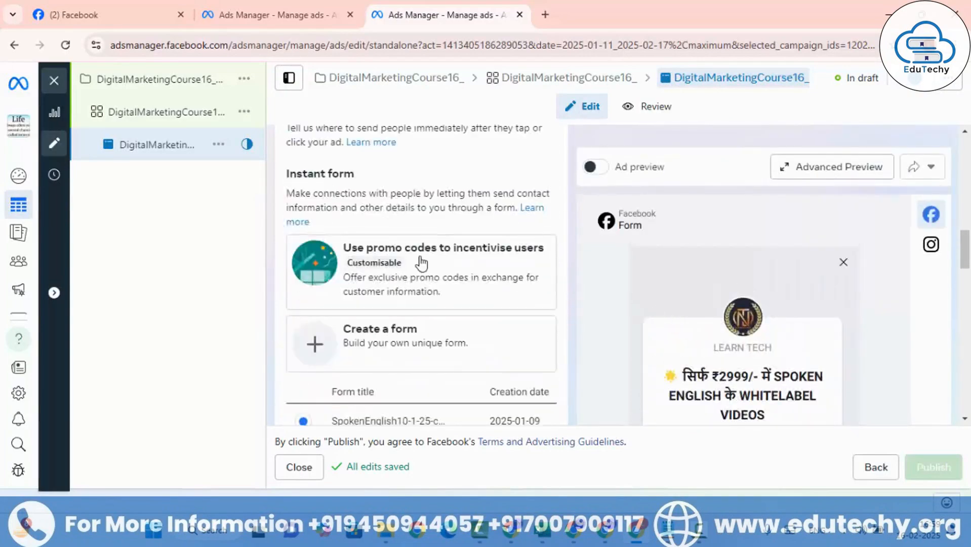
pyautogui.scroll(10, 421, 263)
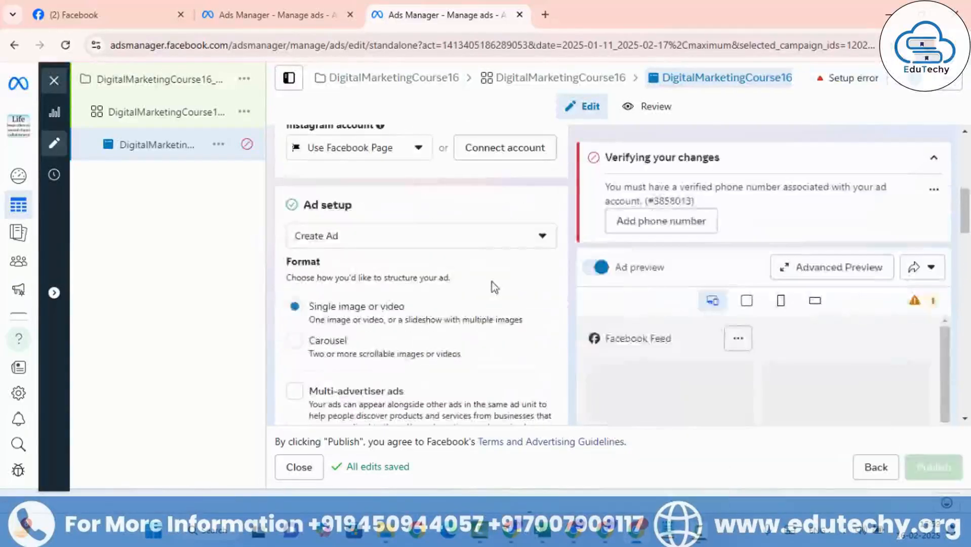
# Check the ad setup choices, keeping Create Ad, and compare the Carousel format before returning to Single image or video.
pyautogui.click(400, 237)
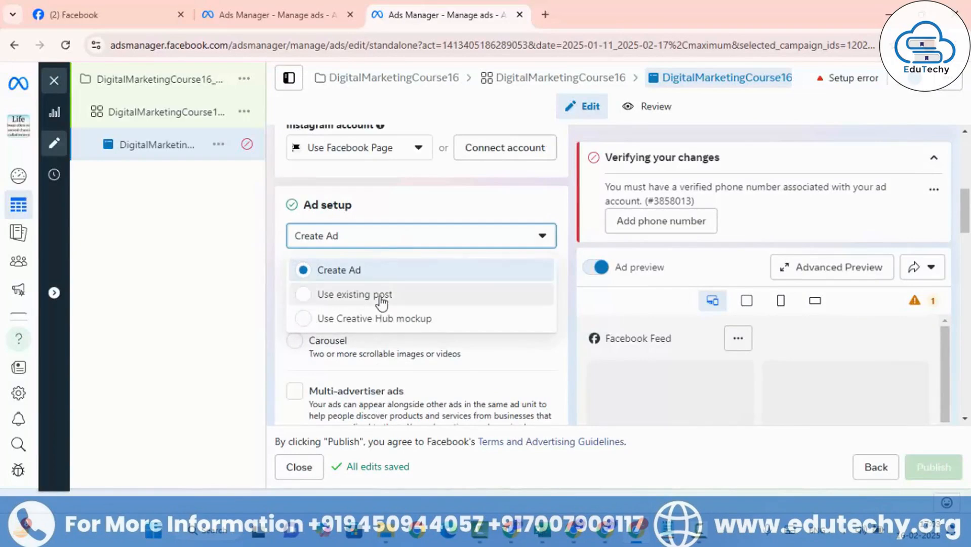
pyautogui.click(377, 276)
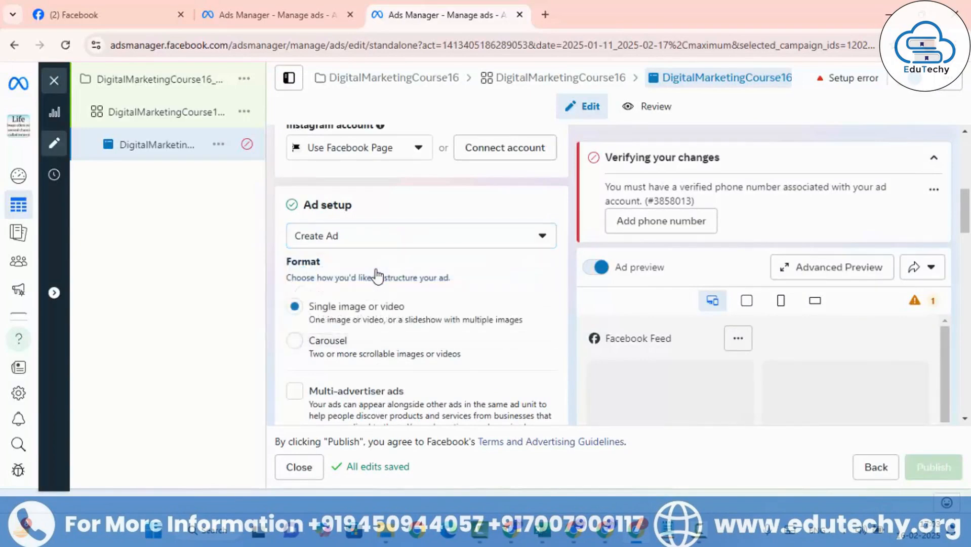
pyautogui.click(394, 237)
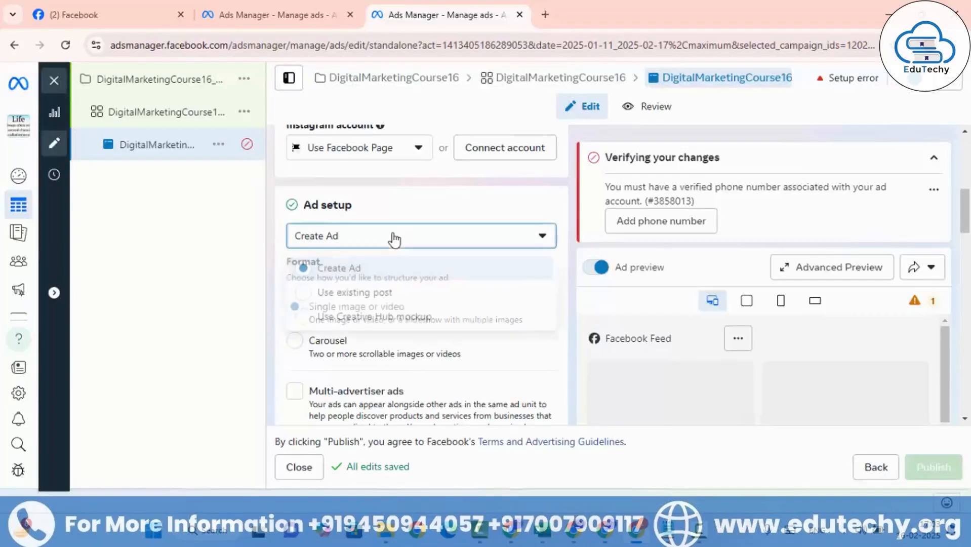
pyautogui.click(388, 273)
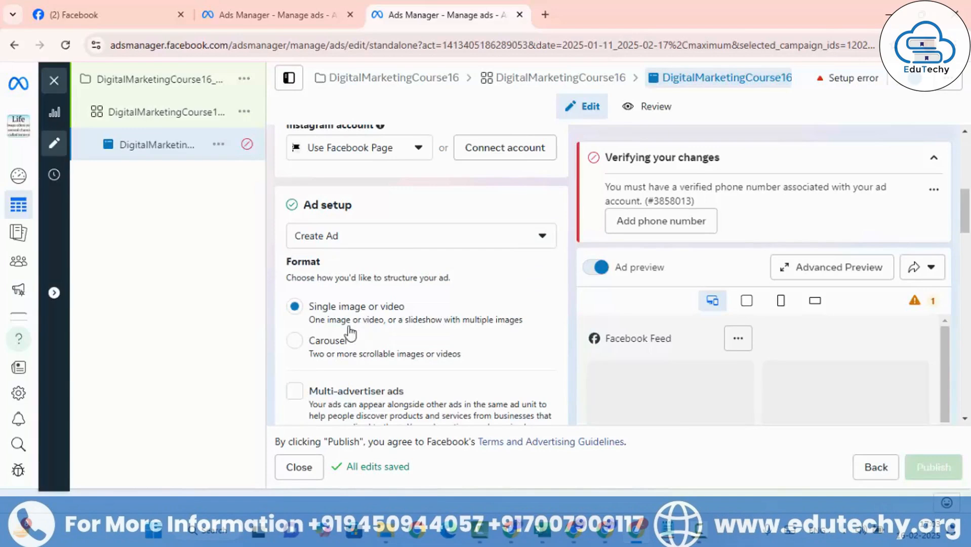
pyautogui.click(351, 355)
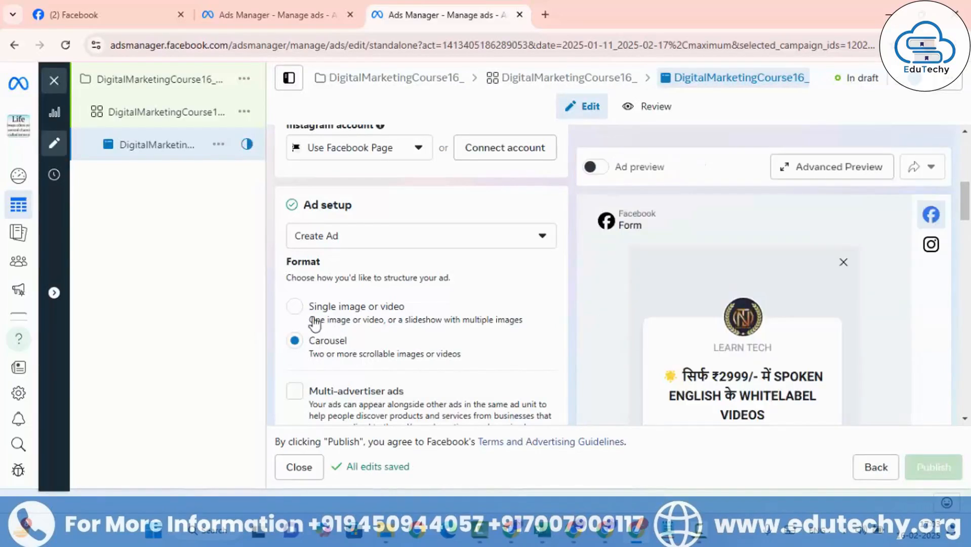
pyautogui.click(314, 316)
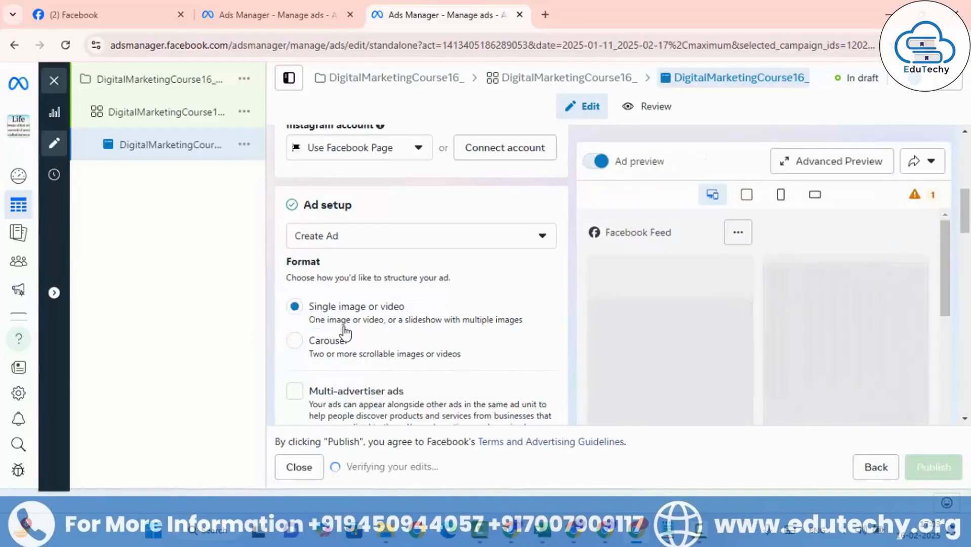
# Duplicate the SpokenEnglish10-1-25 instant form that is selected in the ad's Destination section.
pyautogui.scroll(-4, 346, 333)
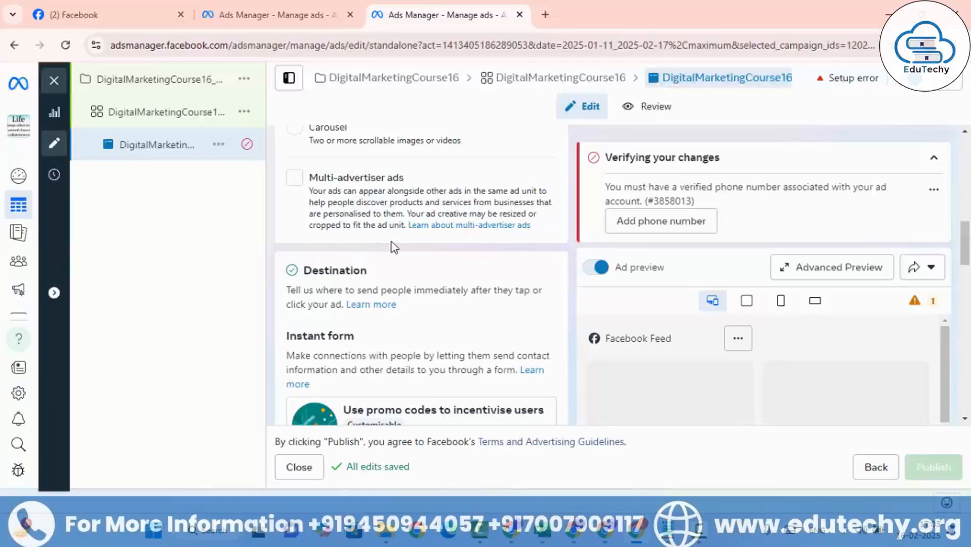
pyautogui.scroll(-3, 397, 281)
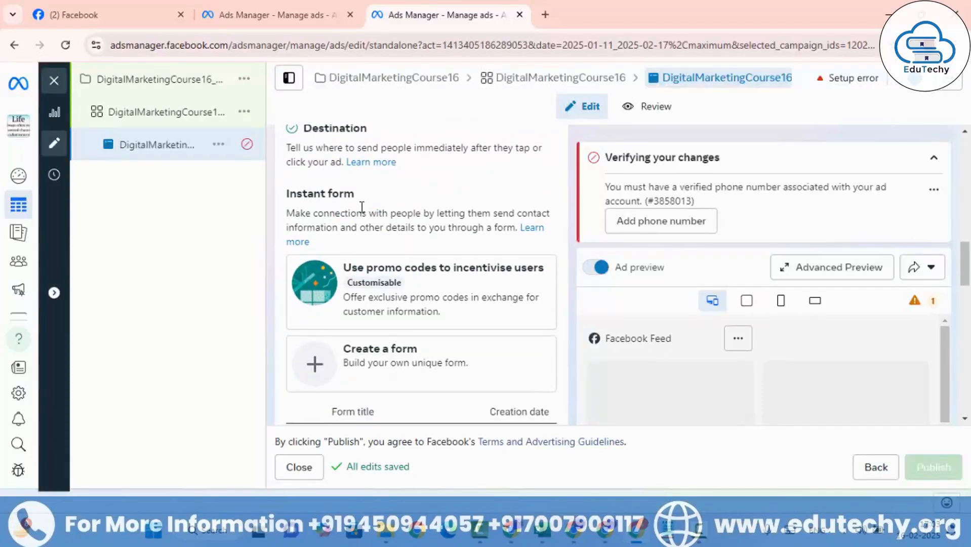
pyautogui.scroll(-2, 356, 218)
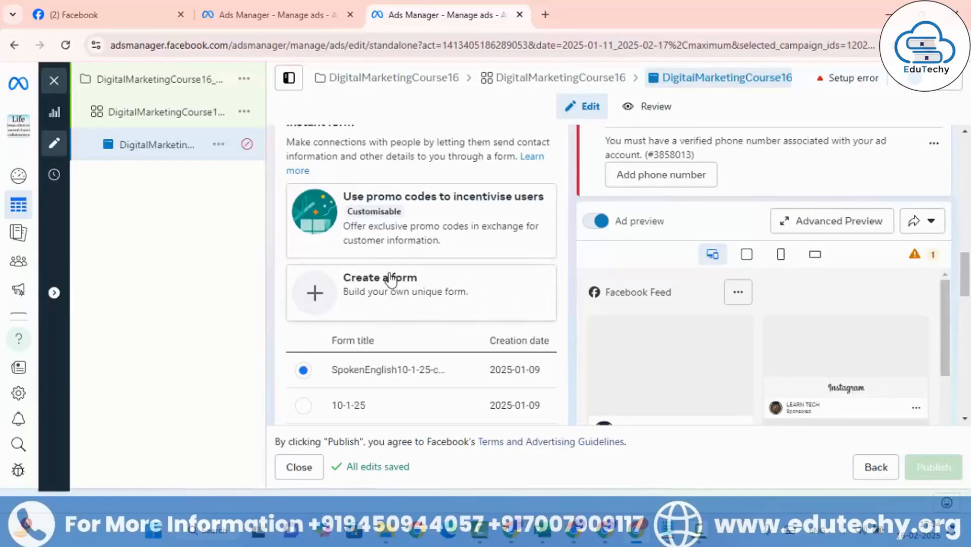
pyautogui.scroll(-1, 404, 275)
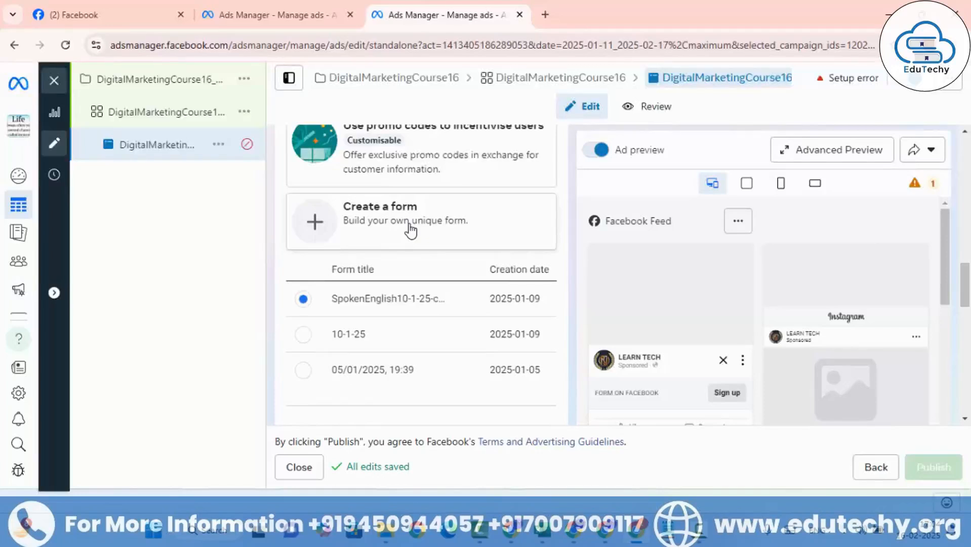
pyautogui.moveTo(445, 304)
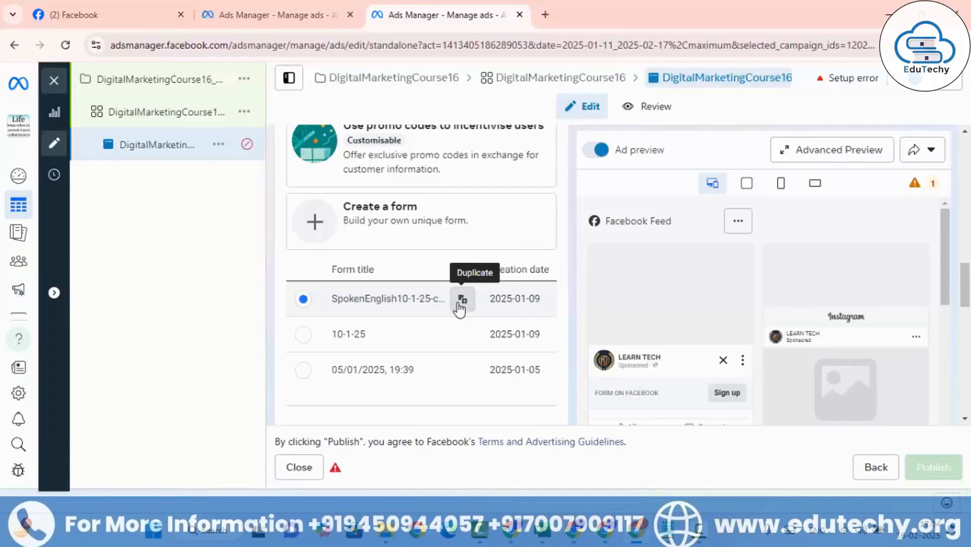
pyautogui.click(462, 300)
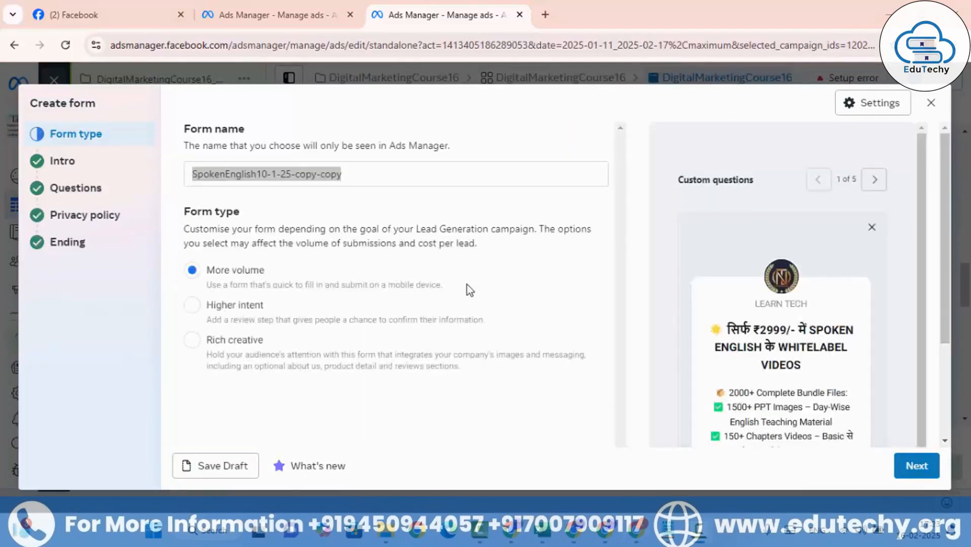
# Review the duplicated form's name and its form type options, keeping More volume.
pyautogui.click(359, 174)
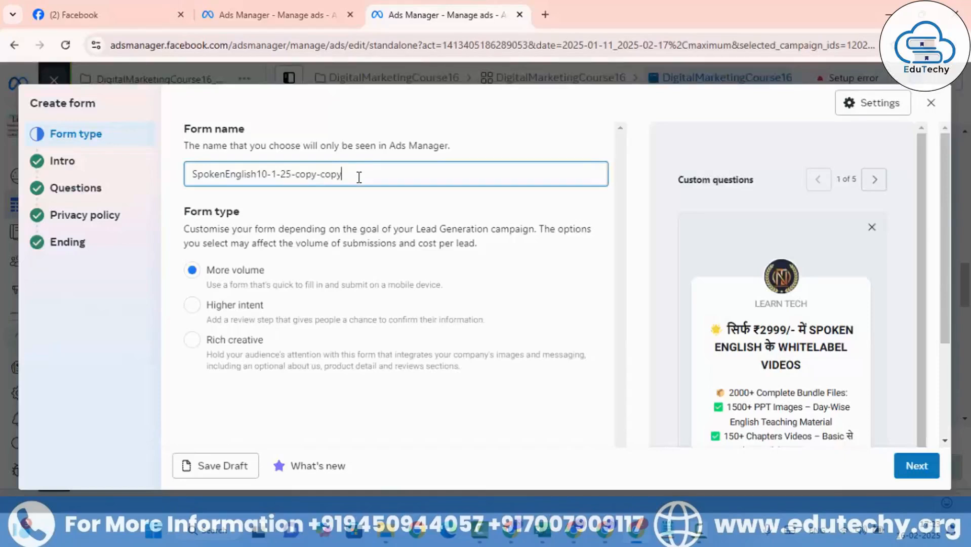
pyautogui.moveTo(354, 174); pyautogui.dragTo(185, 158)
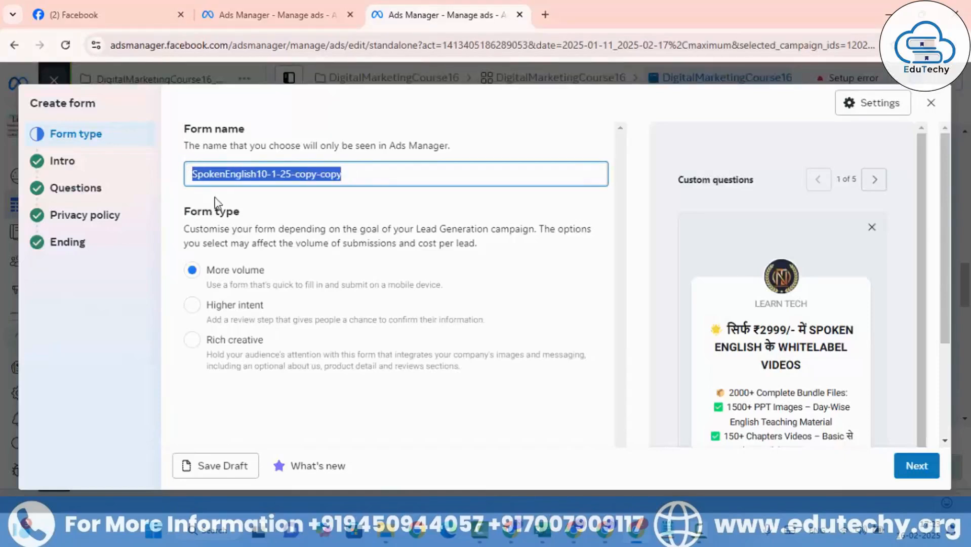
pyautogui.scroll(-2, 232, 250)
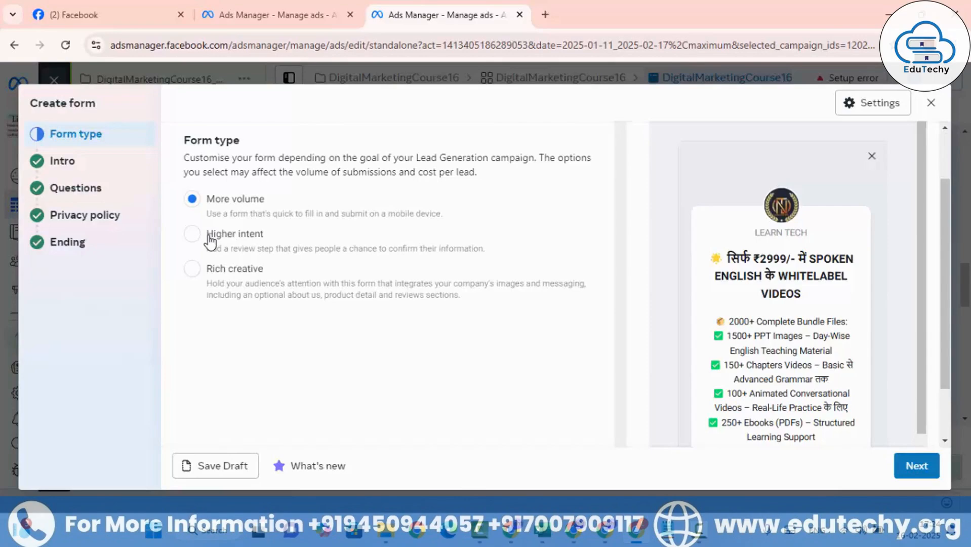
pyautogui.scroll(-2, 245, 291)
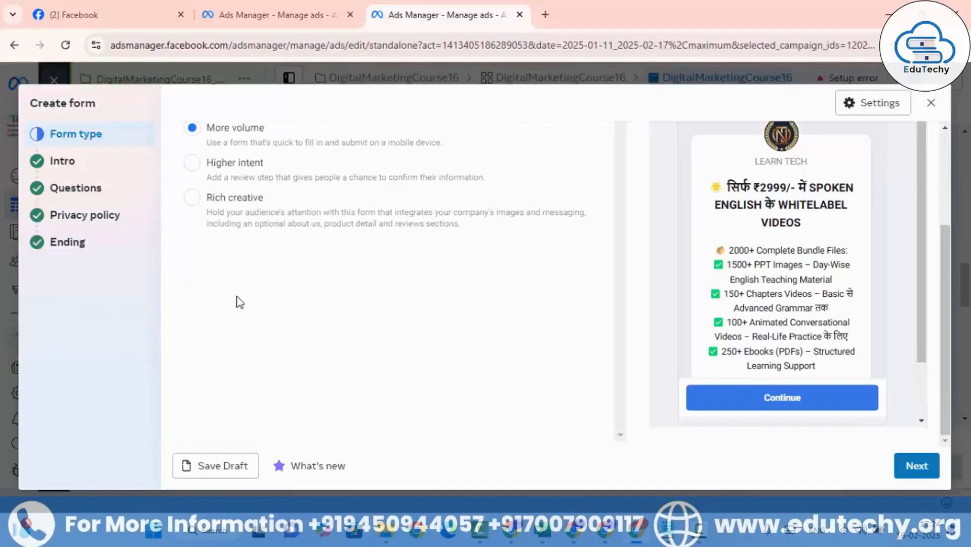
pyautogui.scroll(3, 245, 299)
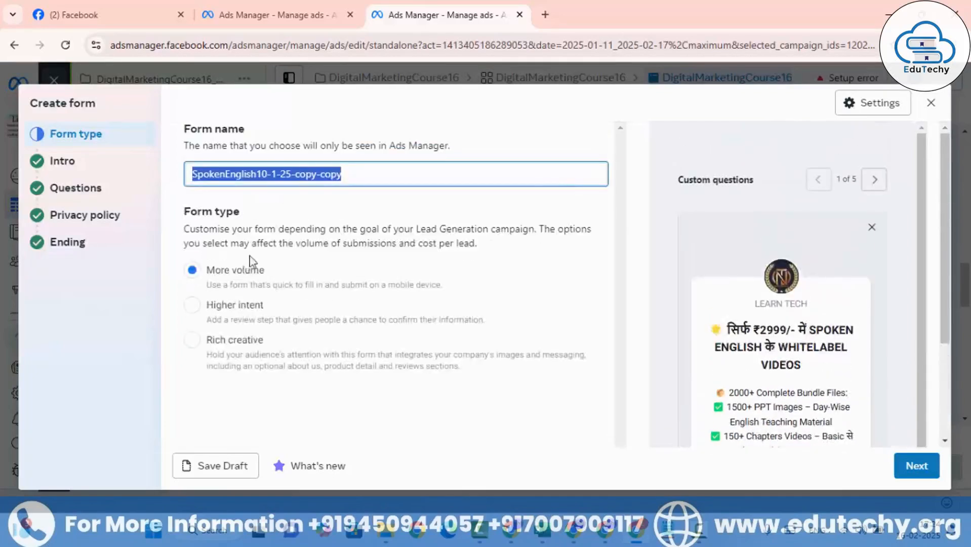
pyautogui.click(236, 285)
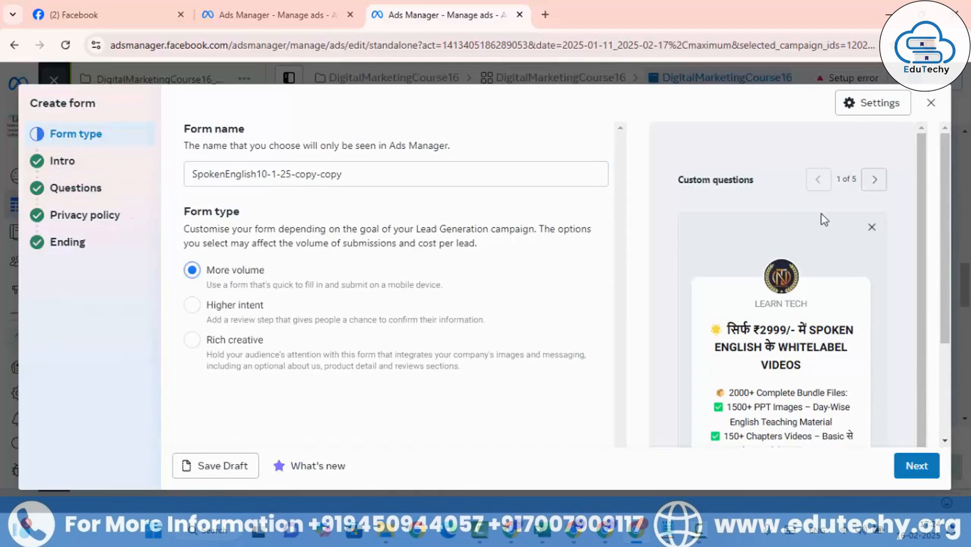
# Examine the greeting headline and bundle description in the form preview.
pyautogui.scroll(-3, 820, 303)
pyautogui.scroll(-2, 807, 345)
pyautogui.scroll(3, 796, 344)
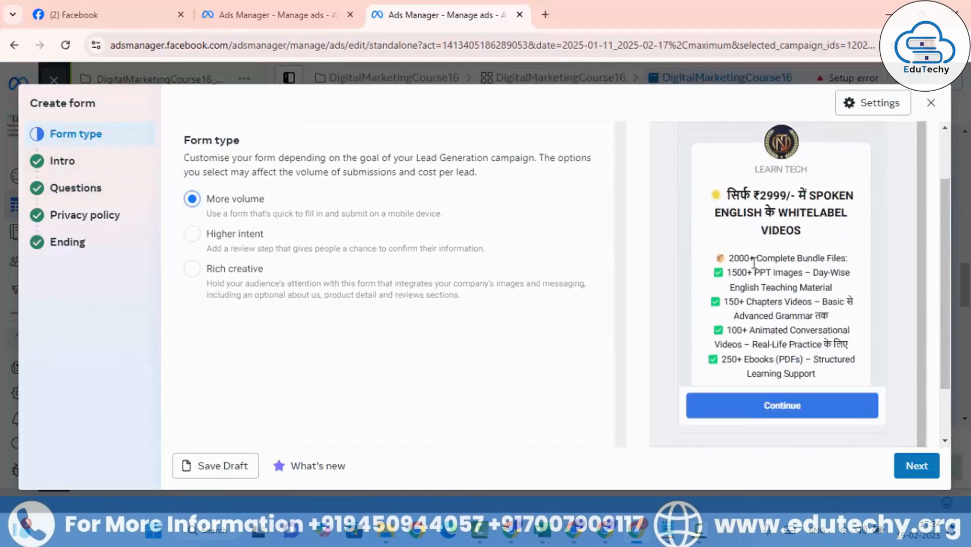
pyautogui.tripleClick(765, 170)
pyautogui.moveTo(707, 193); pyautogui.dragTo(821, 344)
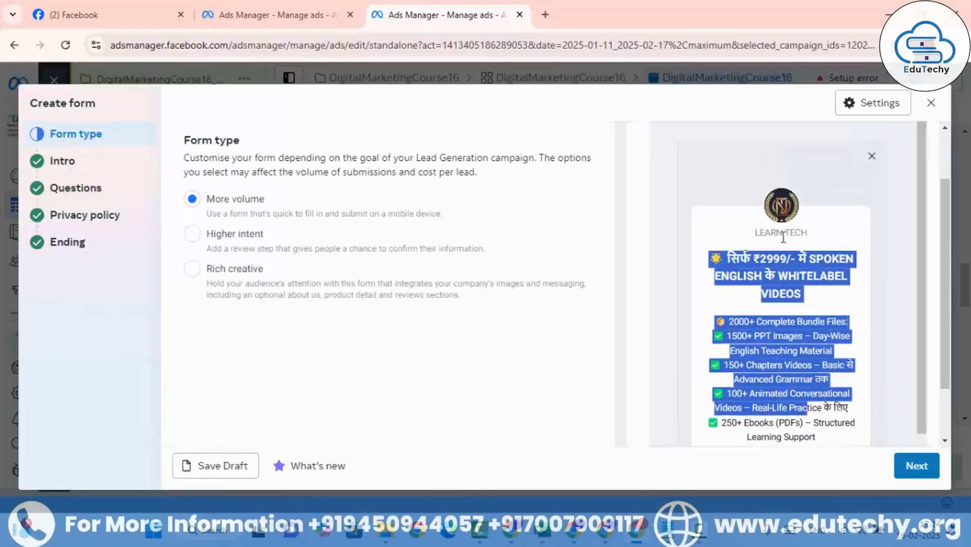
# Open the form's Intro section and try the optional background image, switching it back off.
pyautogui.click(90, 163)
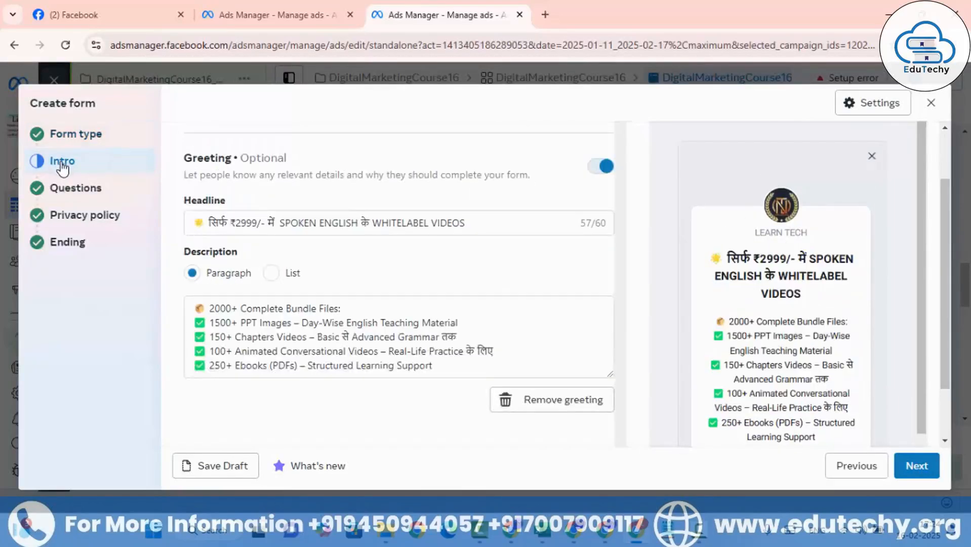
pyautogui.scroll(2, 402, 212)
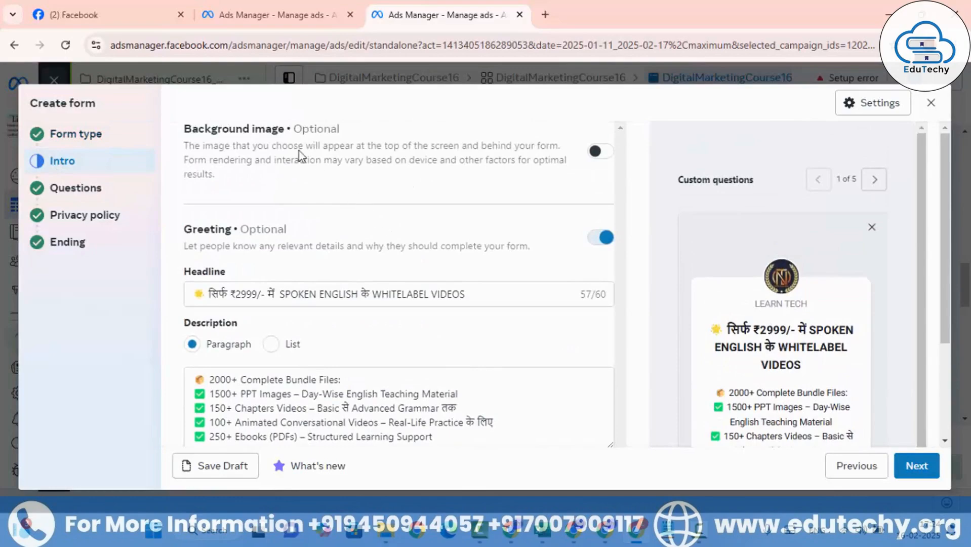
pyautogui.click(599, 152)
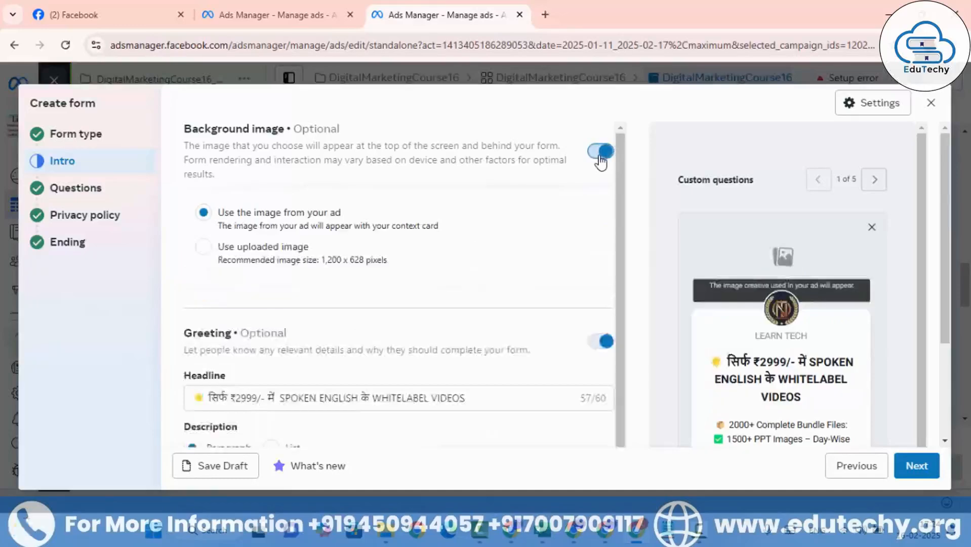
pyautogui.click(600, 152)
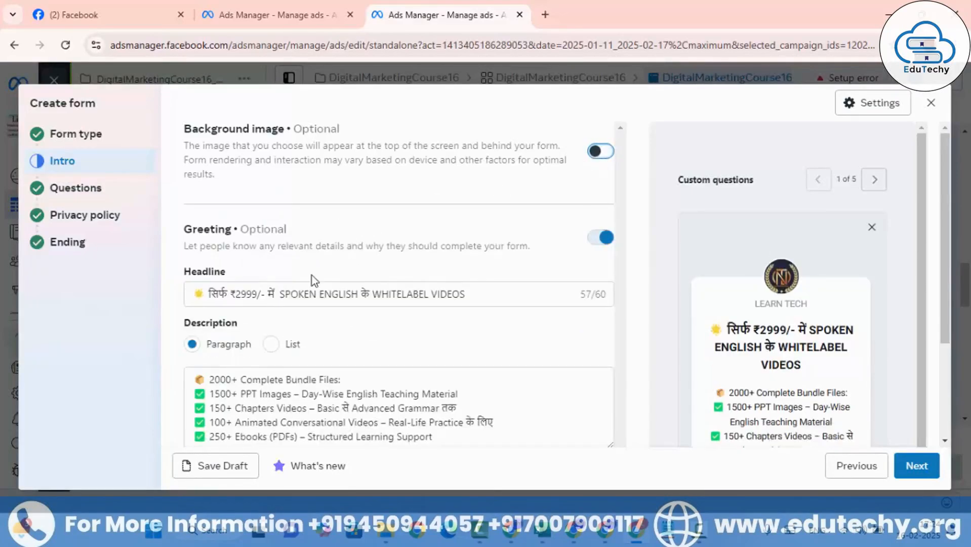
# Compare the greeting headline in the Intro section with its appearance in the form preview.
pyautogui.scroll(-2, 312, 275)
pyautogui.moveTo(193, 223); pyautogui.dragTo(511, 227)
pyautogui.click(712, 256)
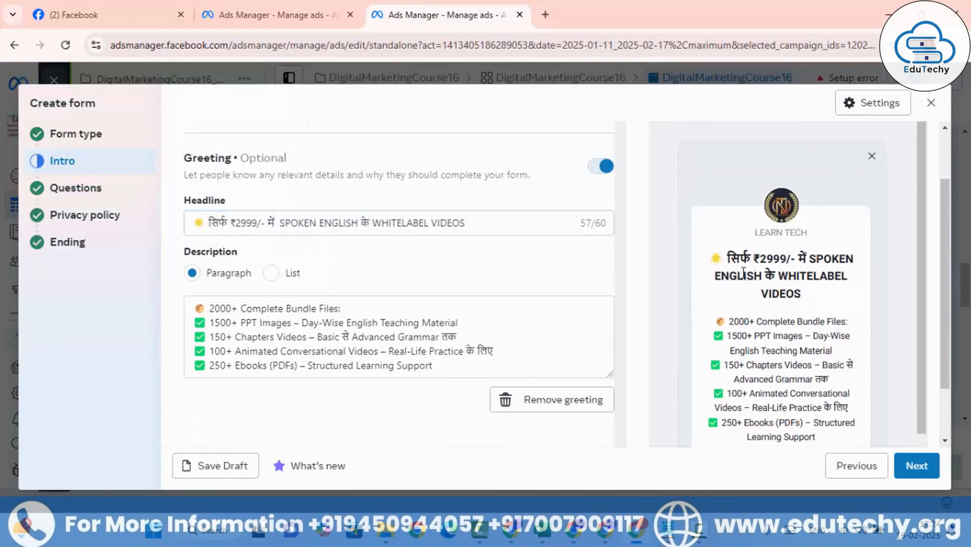
pyautogui.tripleClick(742, 274)
pyautogui.scroll(-2, 321, 262)
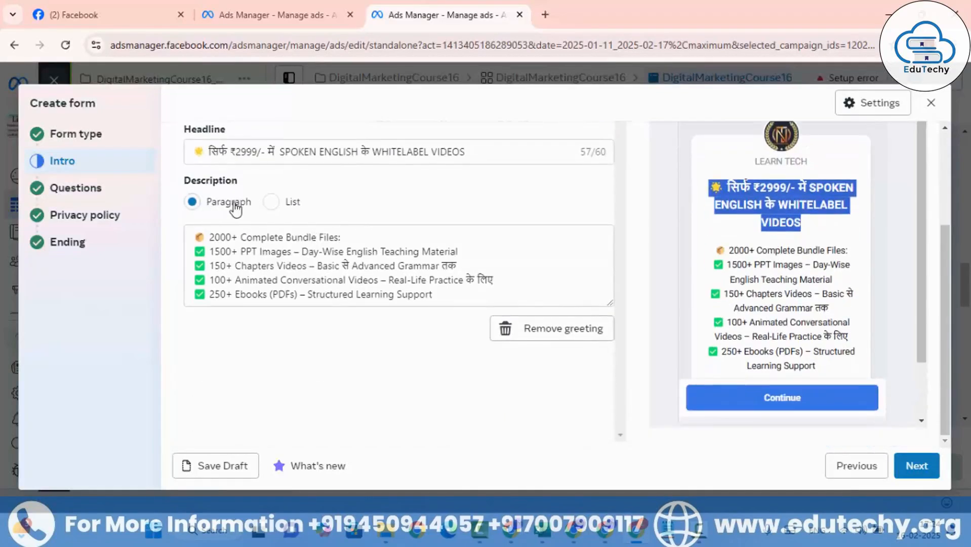
# Try the List style for the greeting description, return to Paragraph, and compare the description text with the form preview.
pyautogui.click(271, 201)
pyautogui.click(193, 201)
pyautogui.moveTo(193, 236); pyautogui.dragTo(467, 299)
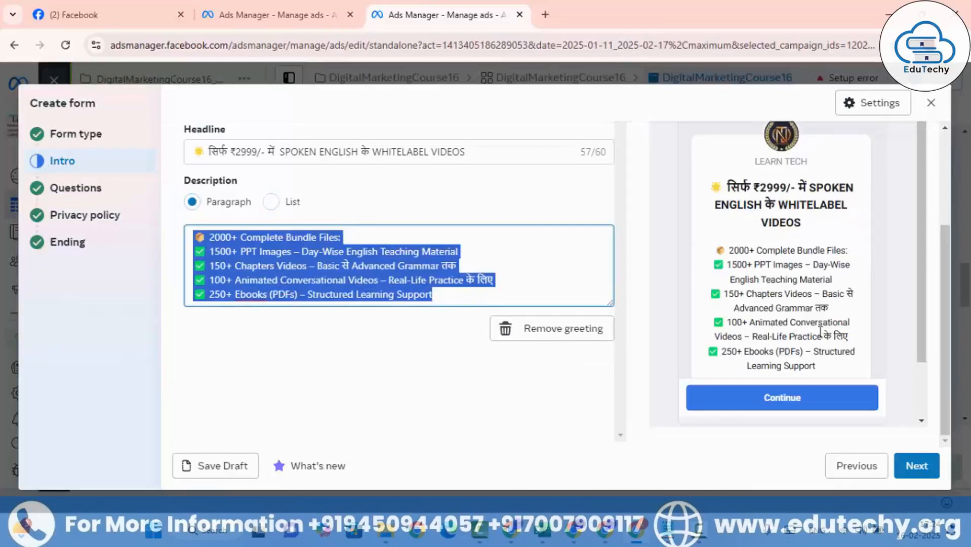
pyautogui.moveTo(715, 248); pyautogui.dragTo(819, 247)
# Review the Intro settings again, checking the greeting headline's character counter and the description.
pyautogui.scroll(3, 805, 232)
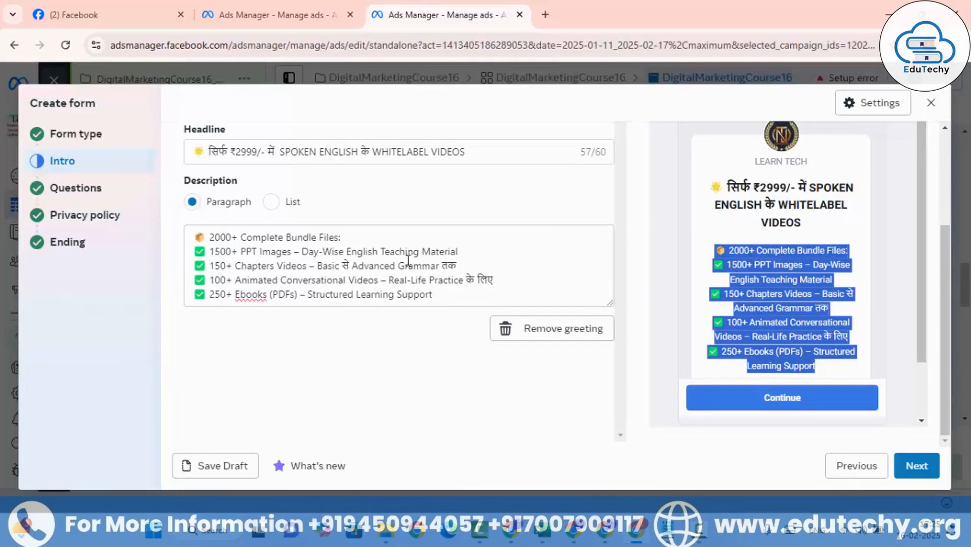
pyautogui.scroll(4, 398, 282)
pyautogui.scroll(-3, 457, 291)
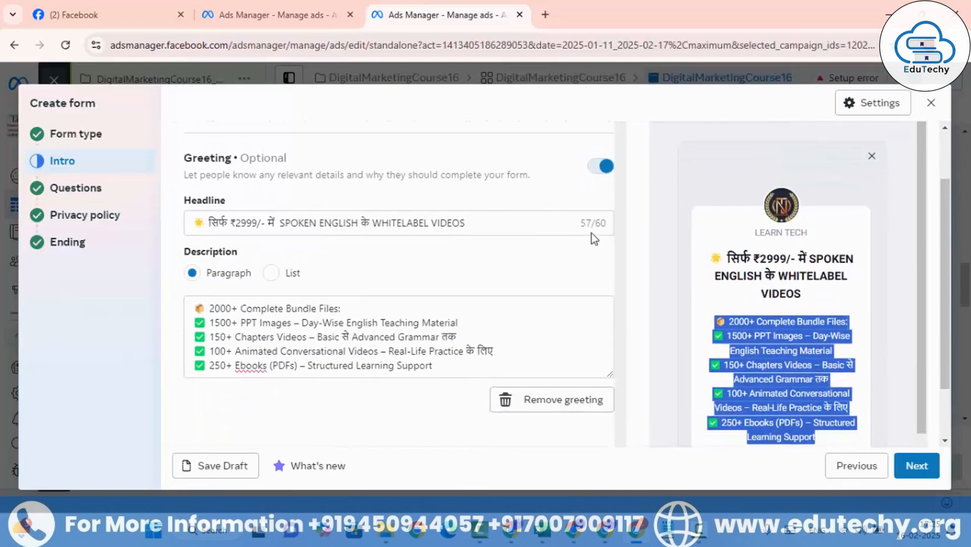
pyautogui.moveTo(582, 220); pyautogui.dragTo(609, 221)
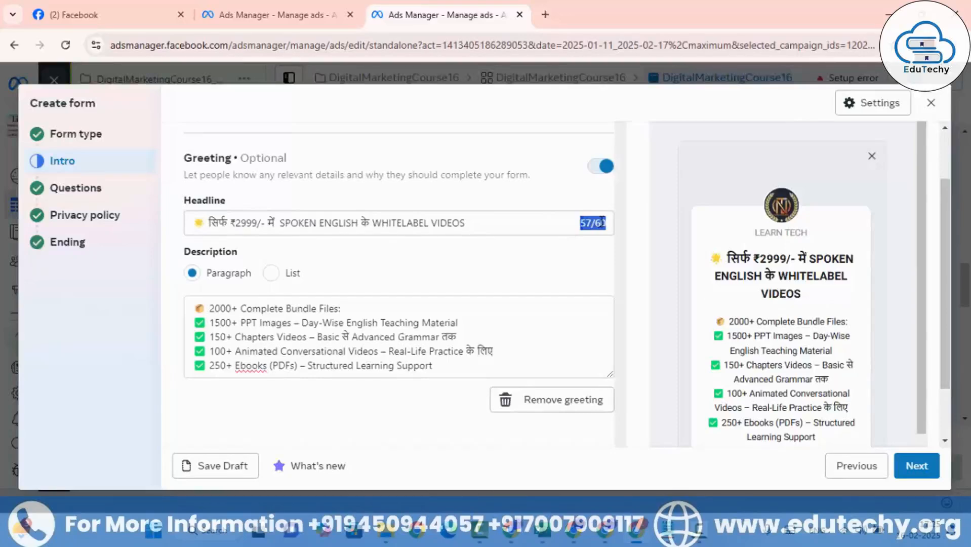
pyautogui.scroll(-1, 379, 319)
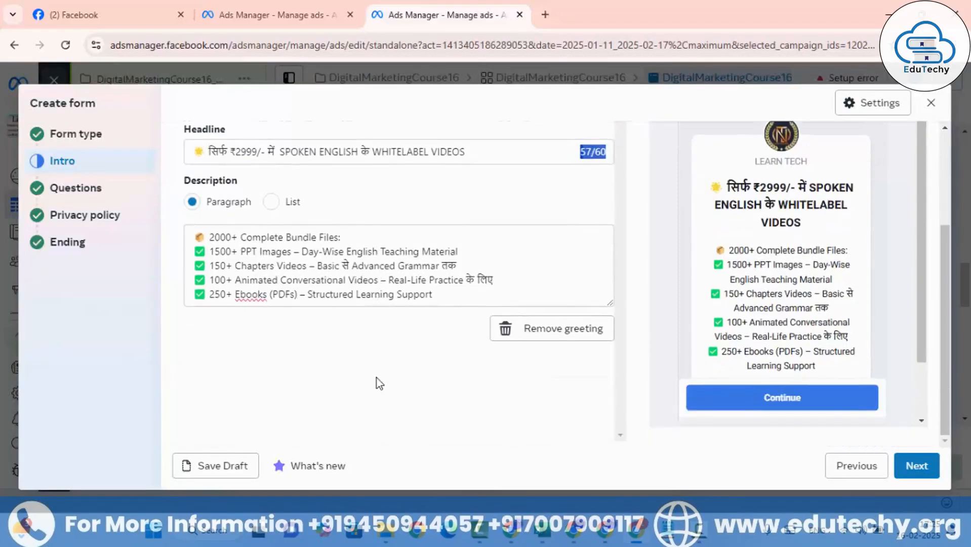
pyautogui.scroll(2, 377, 383)
pyautogui.scroll(-2, 447, 361)
# Open the form's Questions section and examine the suggested questions, the two custom questions and the preview.
pyautogui.click(99, 193)
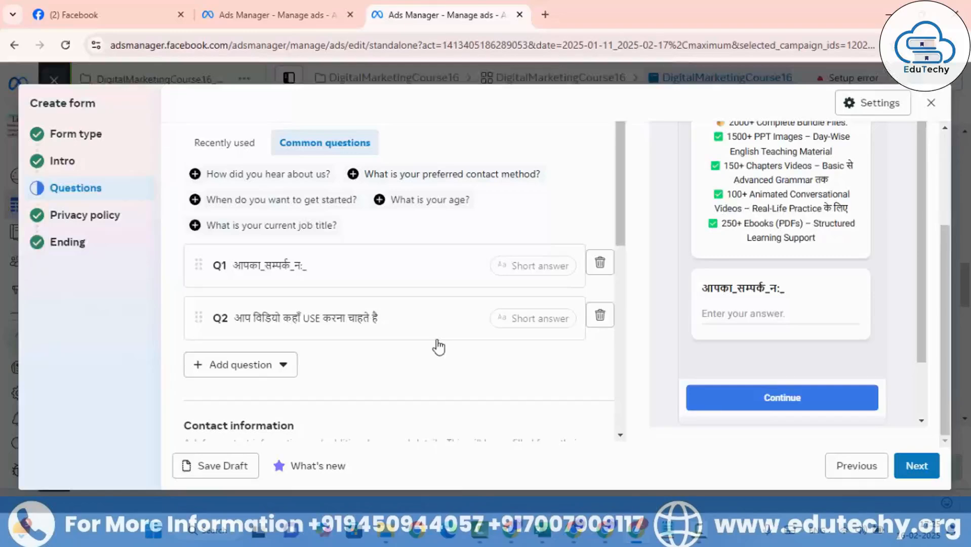
pyautogui.scroll(3, 405, 263)
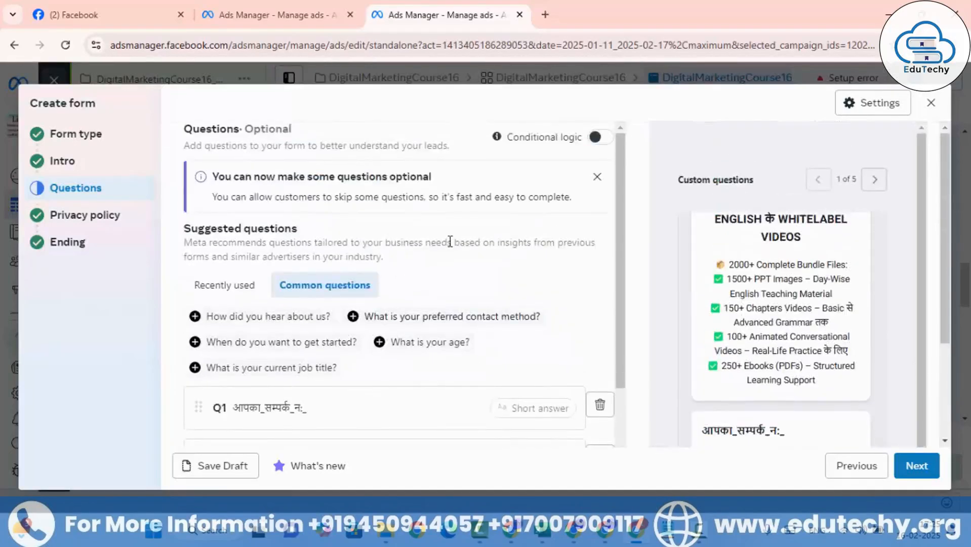
pyautogui.scroll(-3, 449, 242)
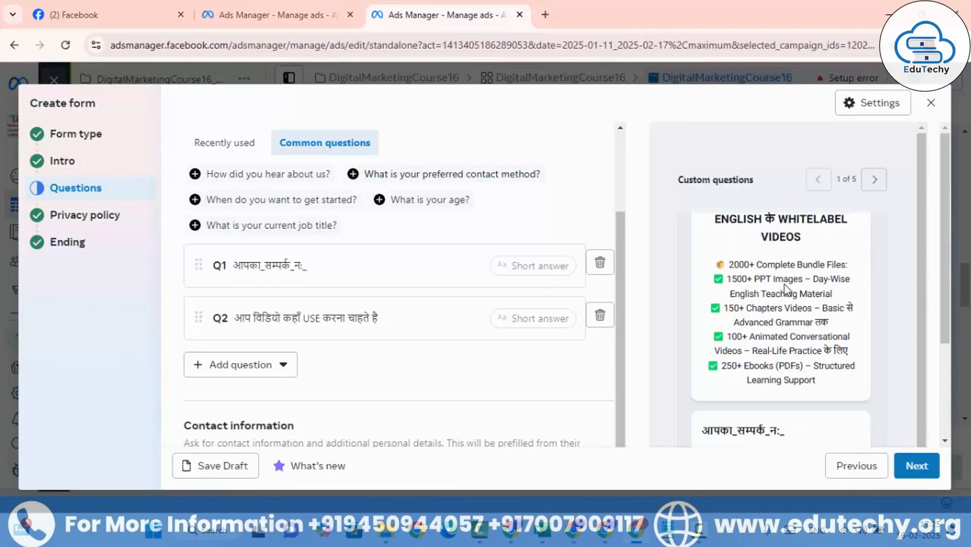
pyautogui.scroll(1, 772, 283)
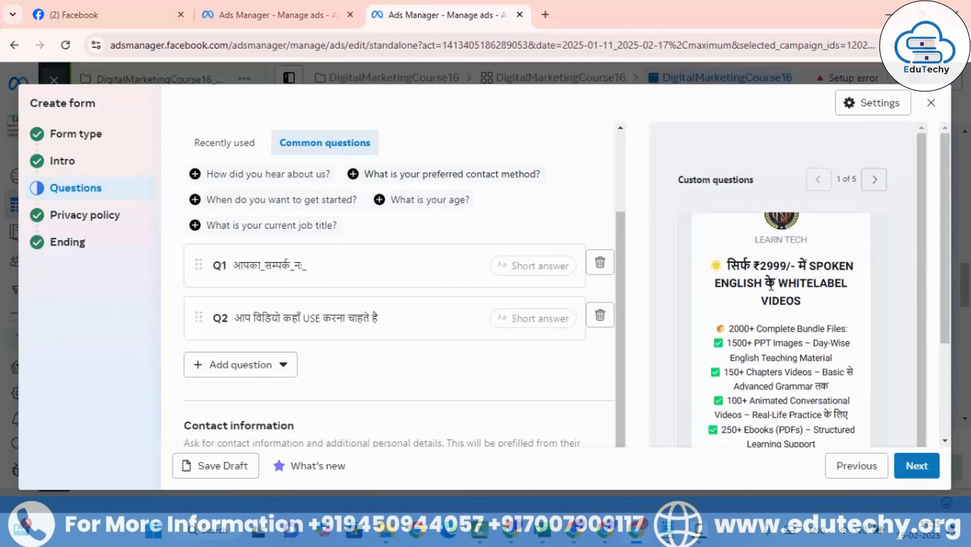
# Compare the first custom question in the Questions section with its appearance in the form preview.
pyautogui.scroll(-1, 772, 283)
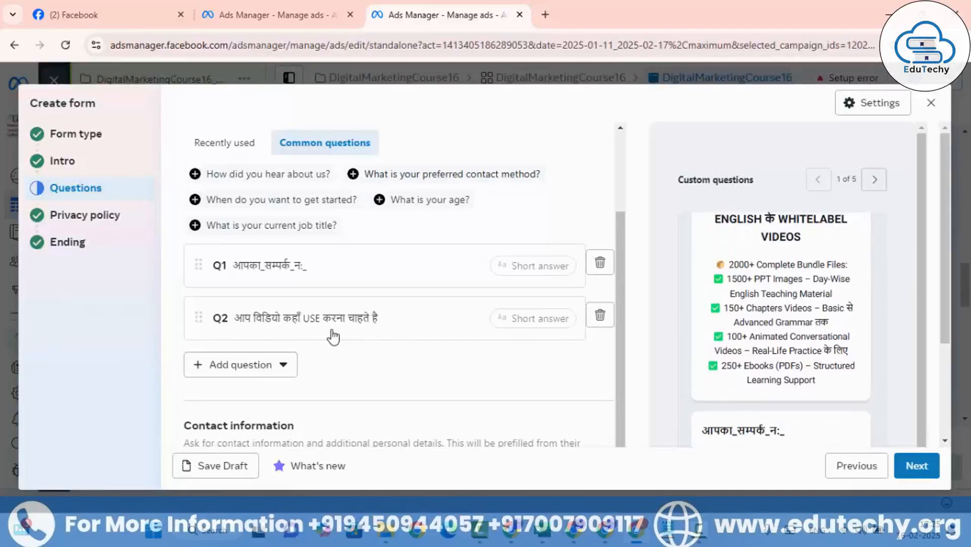
pyautogui.scroll(-1, 909, 347)
pyautogui.scroll(-3, 845, 386)
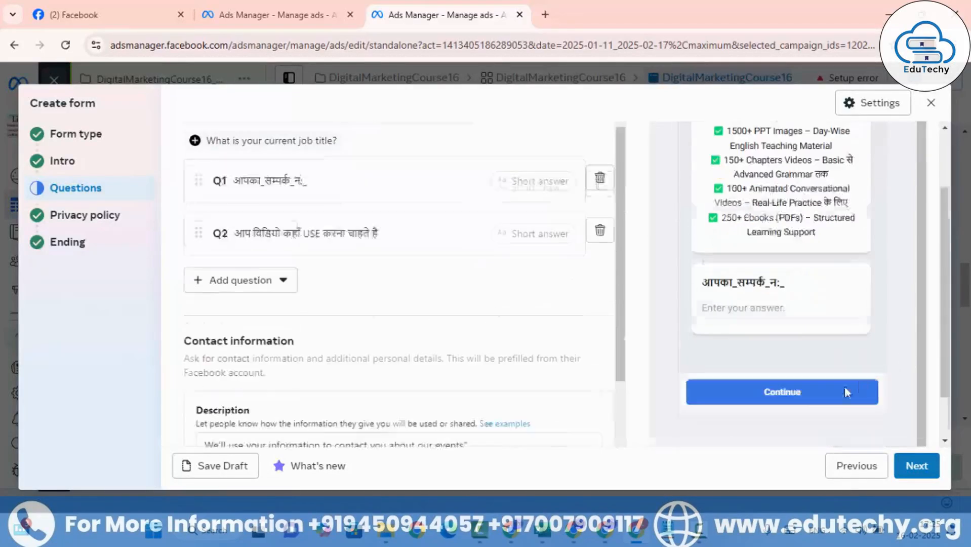
pyautogui.scroll(1, 794, 286)
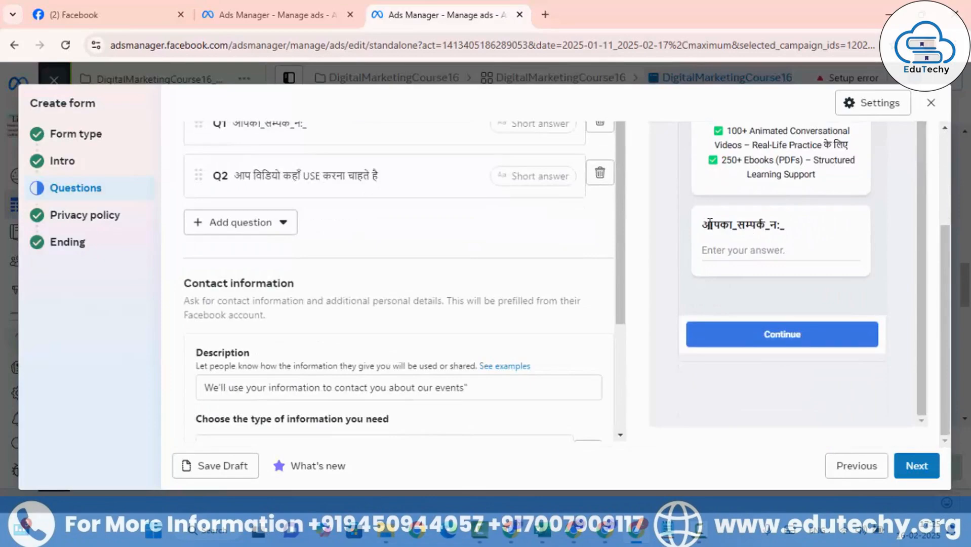
pyautogui.moveTo(707, 224); pyautogui.dragTo(807, 231)
pyautogui.scroll(3, 412, 247)
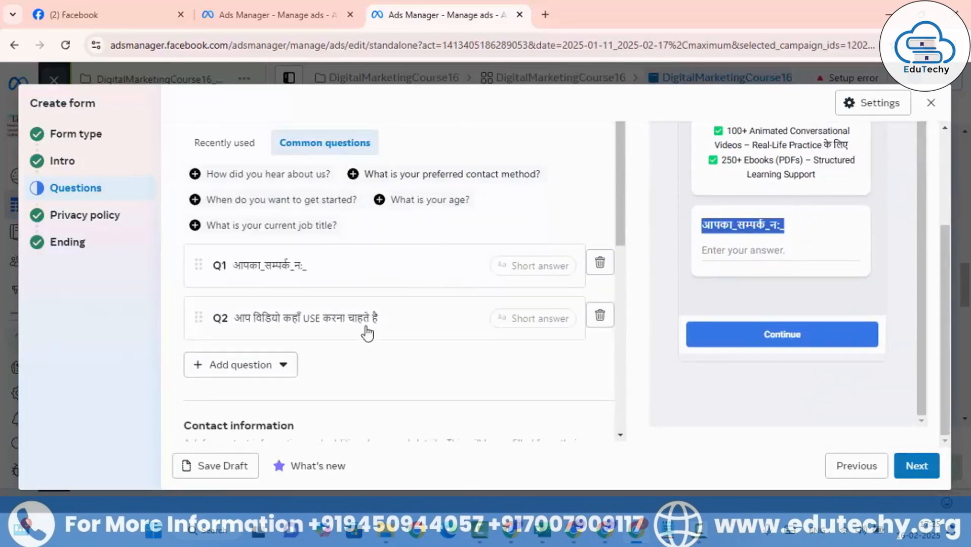
# Try replacing the first custom question's text with "Contact Number" and check the wording in the form preview.
pyautogui.click(417, 265)
pyautogui.moveTo(307, 314); pyautogui.dragTo(221, 305)
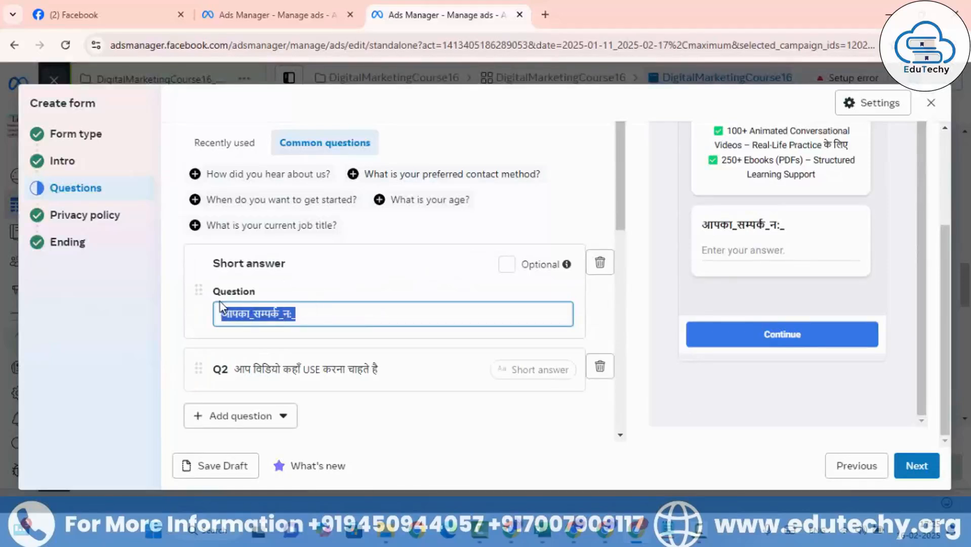
pyautogui.write('C')
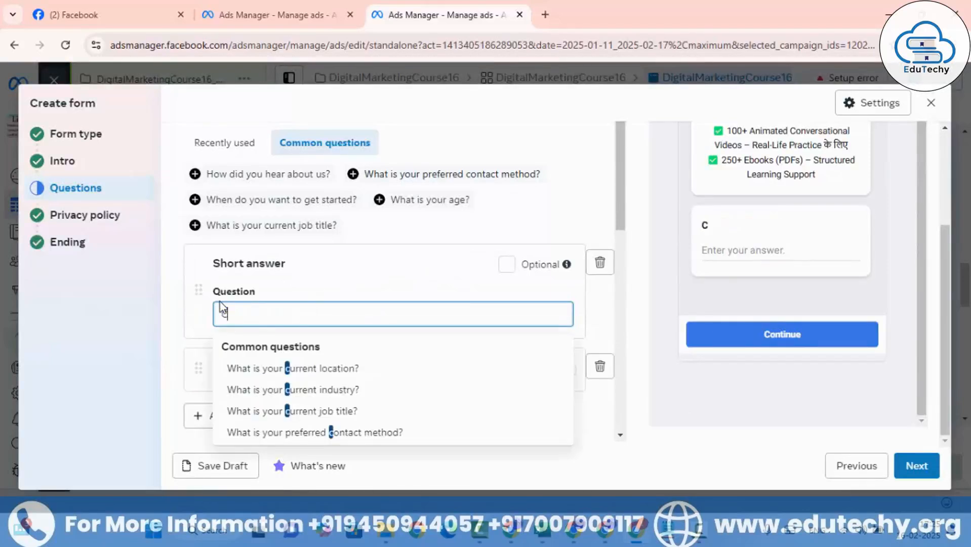
pyautogui.write('ontac')
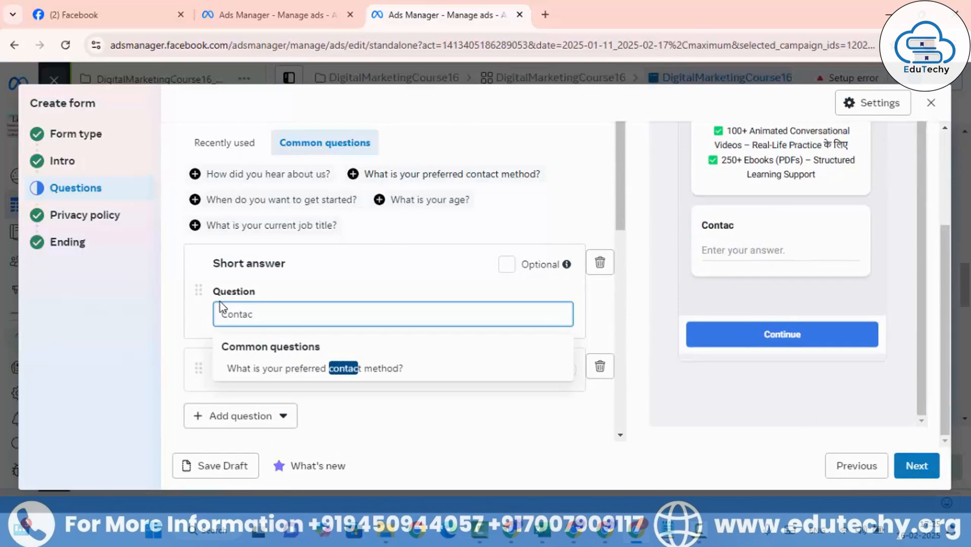
pyautogui.write('t Numb')
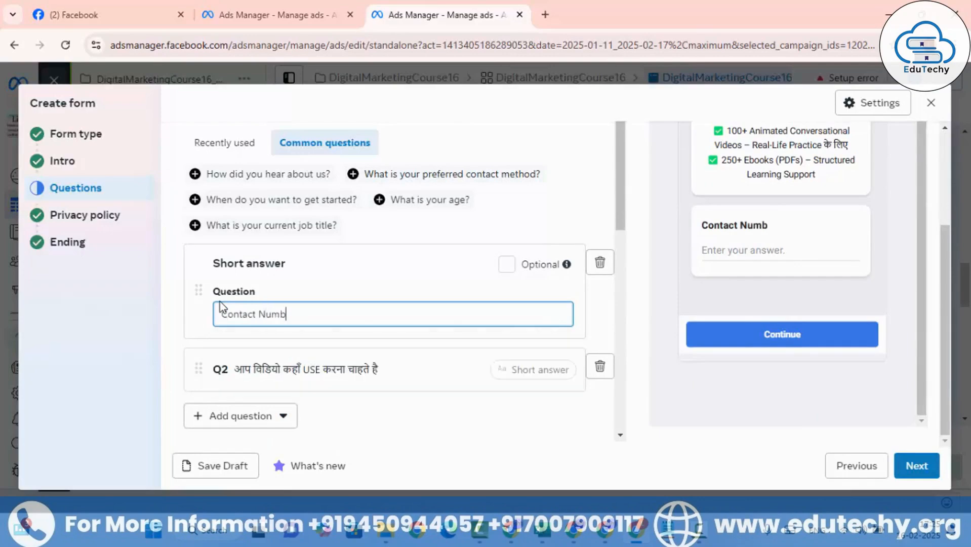
pyautogui.write('er')
pyautogui.moveTo(702, 224); pyautogui.dragTo(786, 224)
# Clear the first custom question's replacement text and restore its original Hindi wording.
pyautogui.click(374, 291)
pyautogui.press('BackSpace')
pyautogui.press('BackSpace')
pyautogui.press('BackSpace')
pyautogui.press('BackSpace')
pyautogui.press('BackSpace')
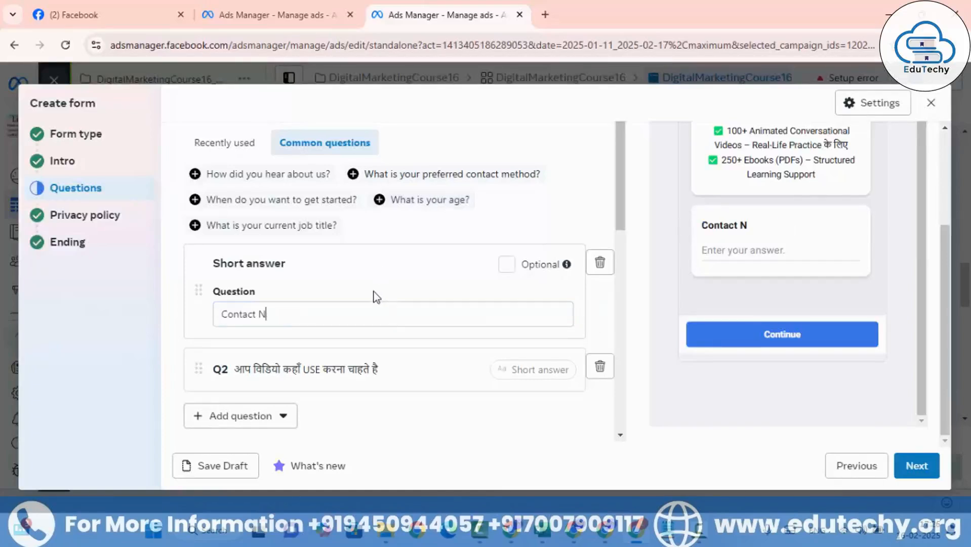
pyautogui.press('BackSpace')
pyautogui.press('BackSpace')
pyautogui.press('BackSpace')
pyautogui.press('BackSpace')
pyautogui.press('BackSpace')
pyautogui.press('BackSpace')
pyautogui.press('BackSpace')
pyautogui.hotkey('ctrl', 'z')
pyautogui.hotkey('ctrl', 'z')
pyautogui.scroll(-3, 419, 297)
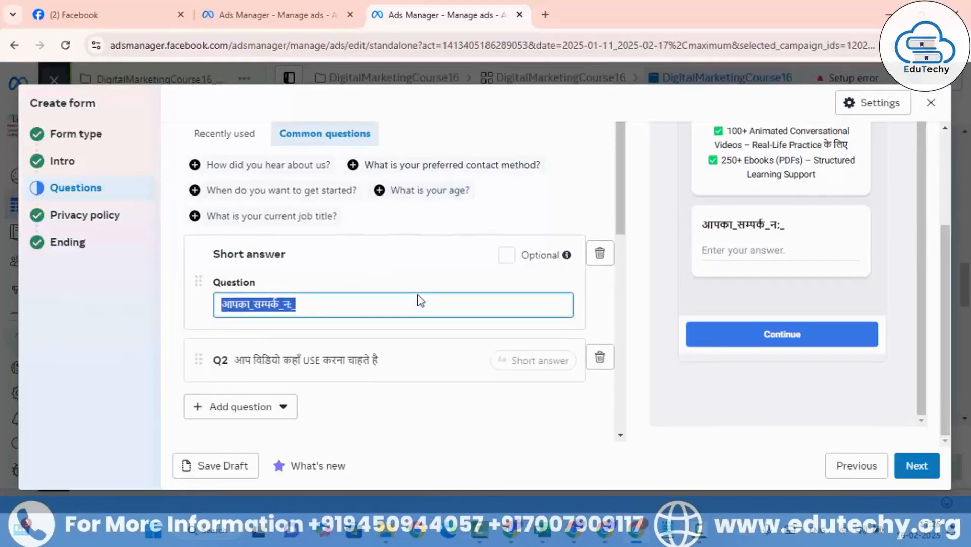
pyautogui.scroll(2, 414, 281)
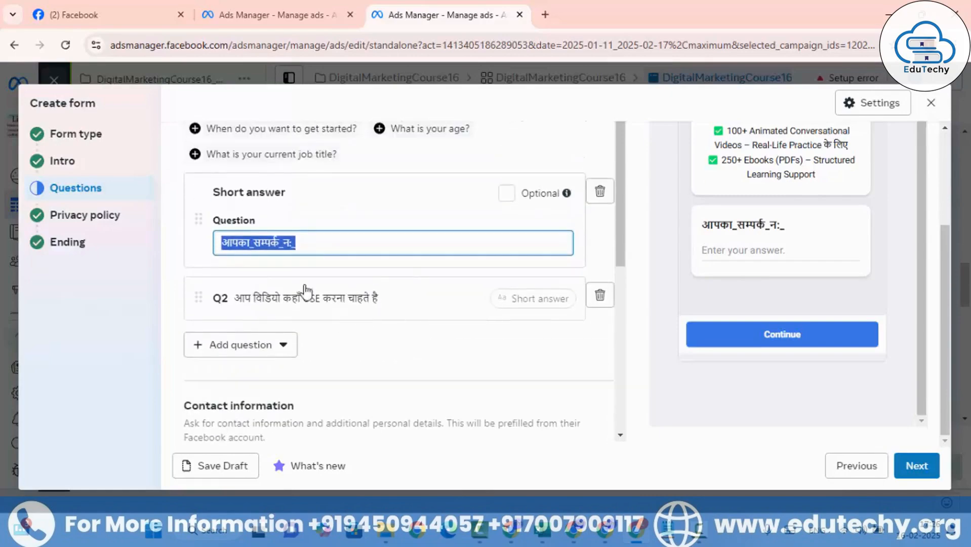
pyautogui.scroll(2, 342, 271)
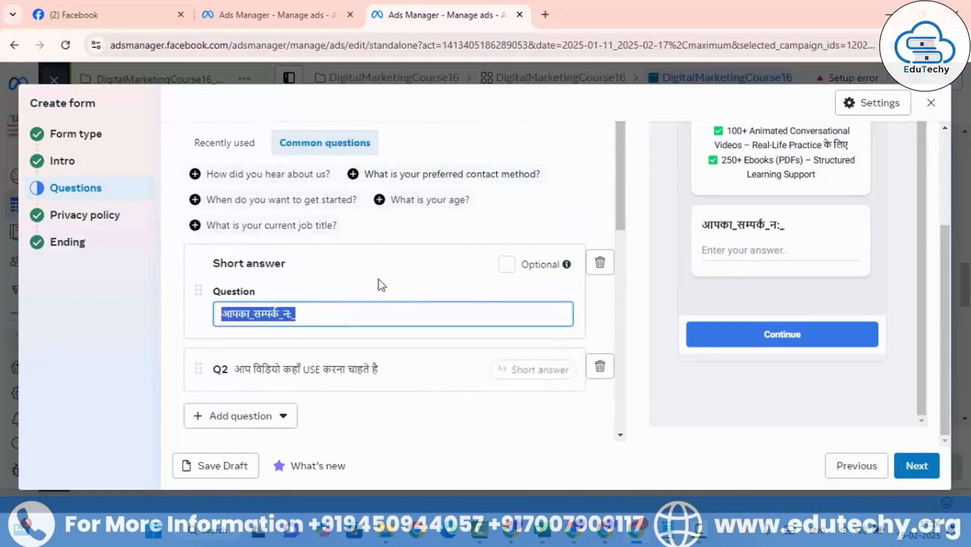
# Add a short-answer question with the suggested wording "What is your current location?".
pyautogui.click(256, 415)
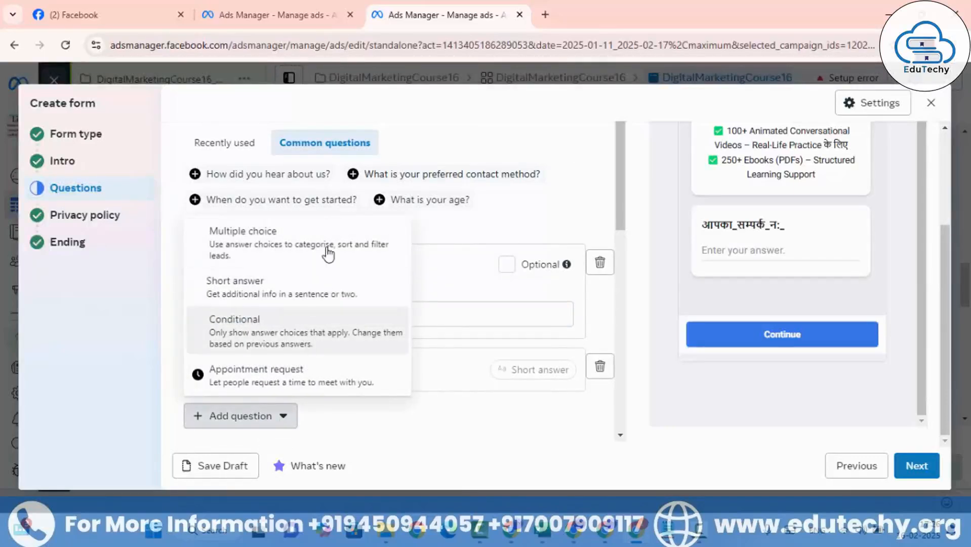
pyautogui.click(292, 301)
pyautogui.scroll(-2, 334, 269)
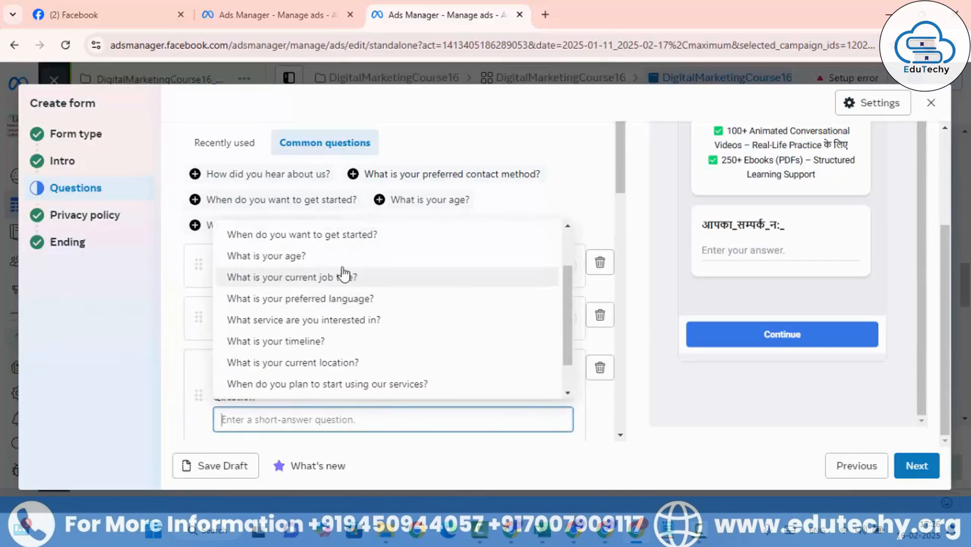
pyautogui.scroll(2, 403, 284)
pyautogui.scroll(-3, 436, 303)
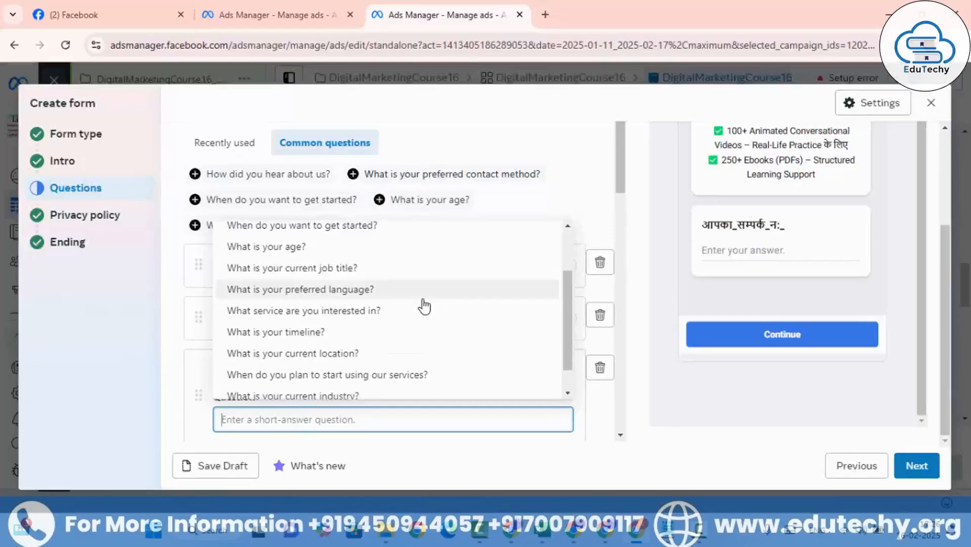
pyautogui.click(369, 354)
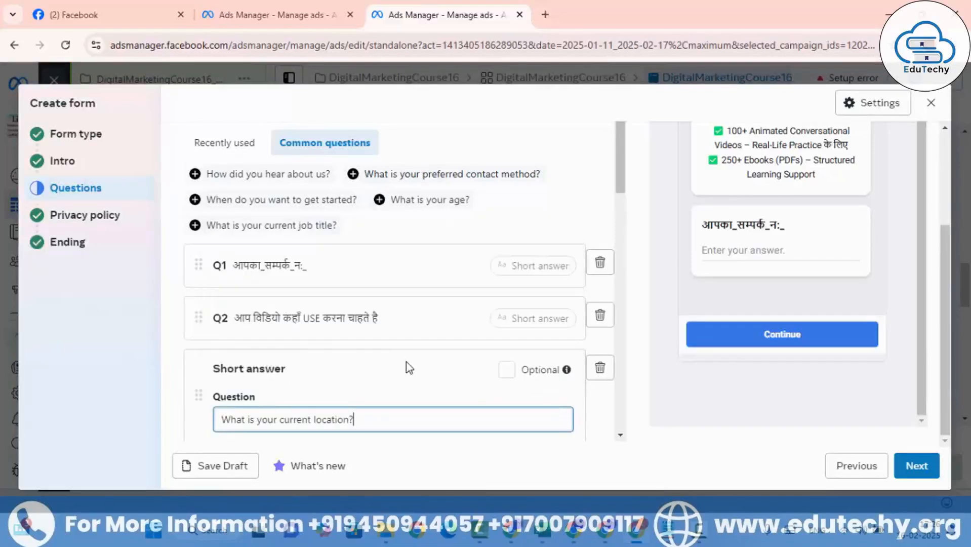
# Delete the added short-answer question about current location.
pyautogui.scroll(-2, 409, 367)
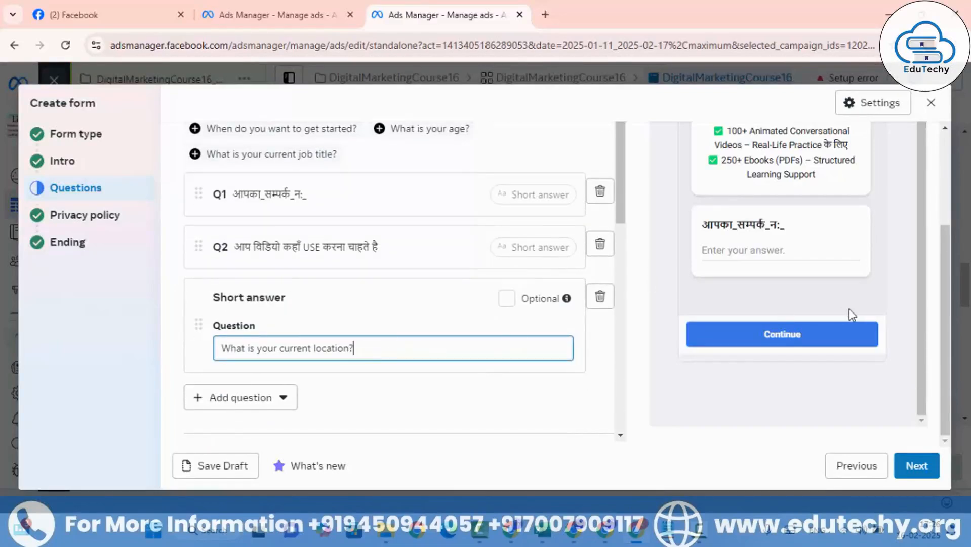
pyautogui.moveTo(369, 347); pyautogui.dragTo(219, 351)
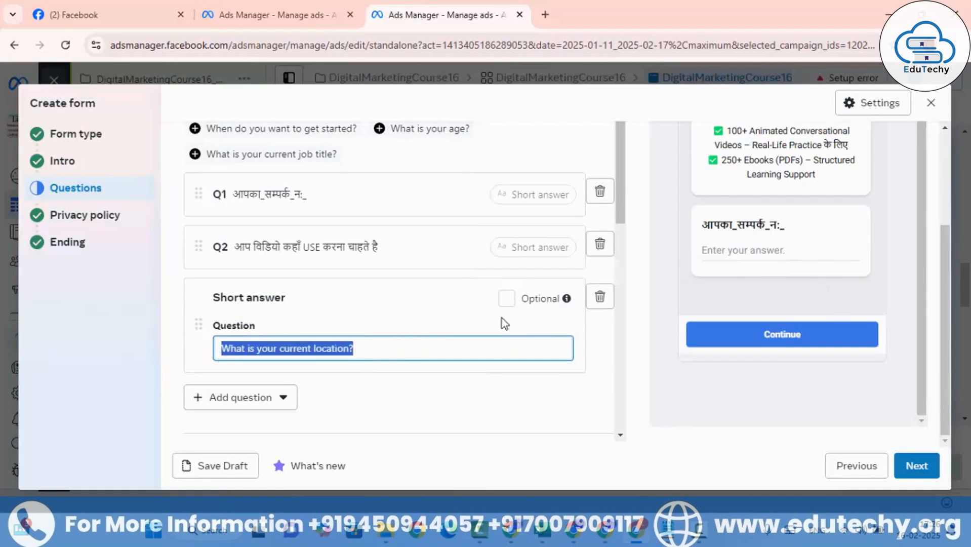
pyautogui.click(600, 297)
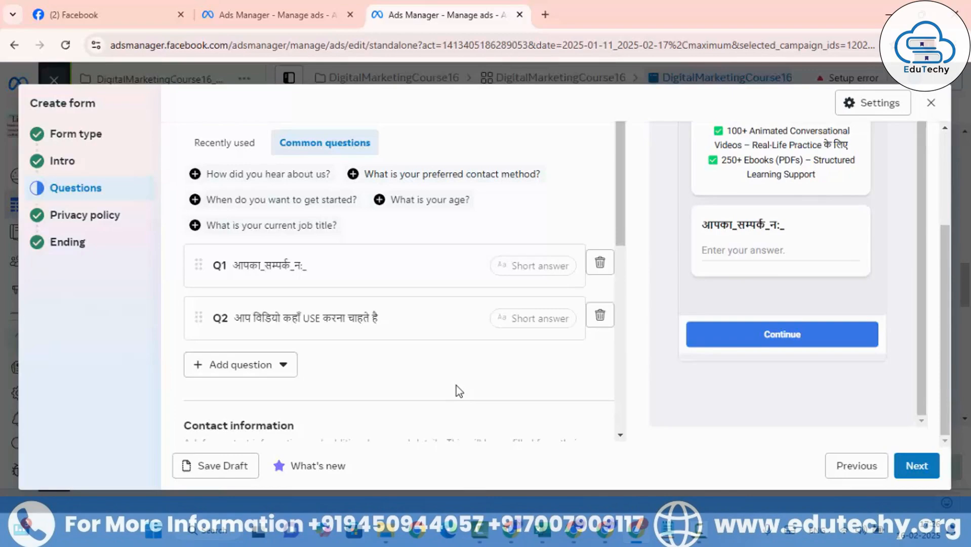
# Examine the Contact information settings, including the description text and the requested information types.
pyautogui.scroll(-3, 446, 355)
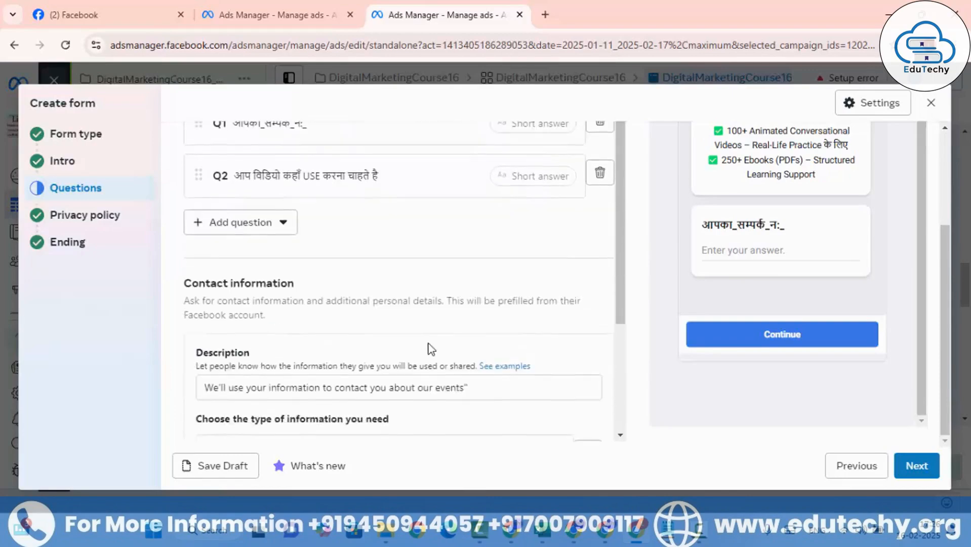
pyautogui.scroll(-3, 431, 349)
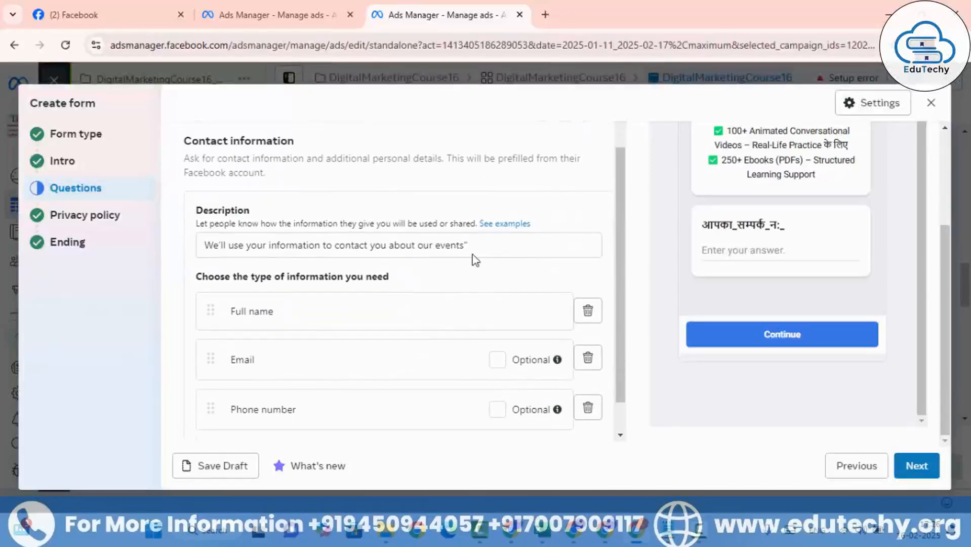
pyautogui.moveTo(205, 245); pyautogui.dragTo(481, 239)
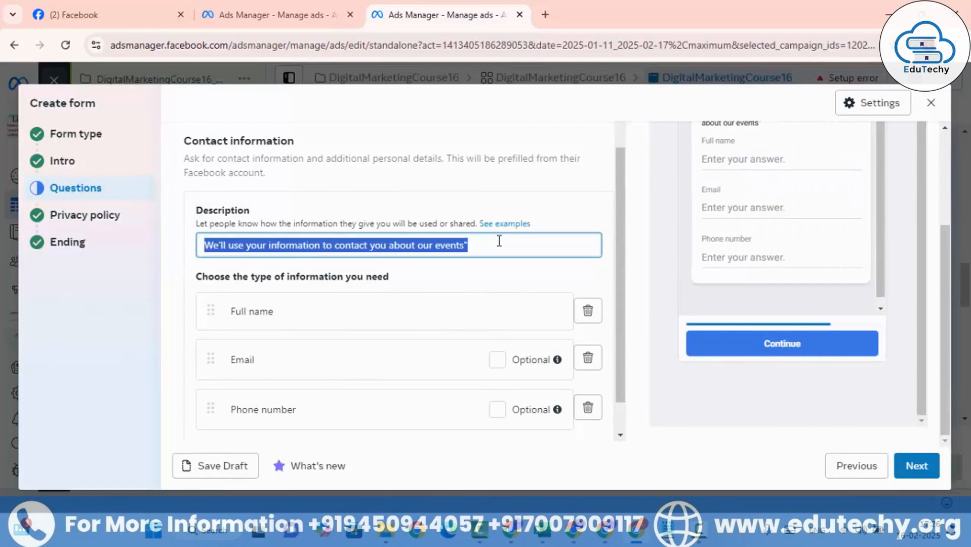
pyautogui.scroll(-1, 402, 267)
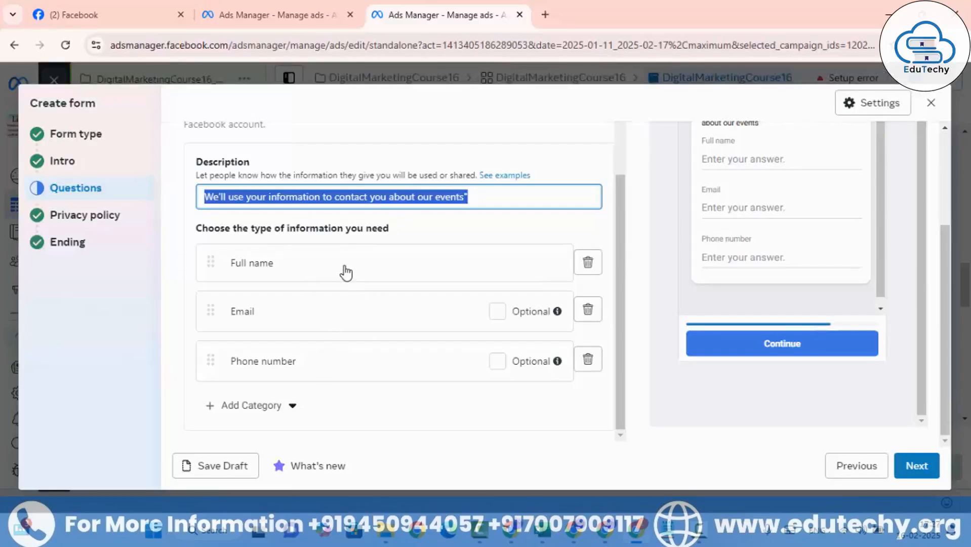
pyautogui.scroll(1, 321, 286)
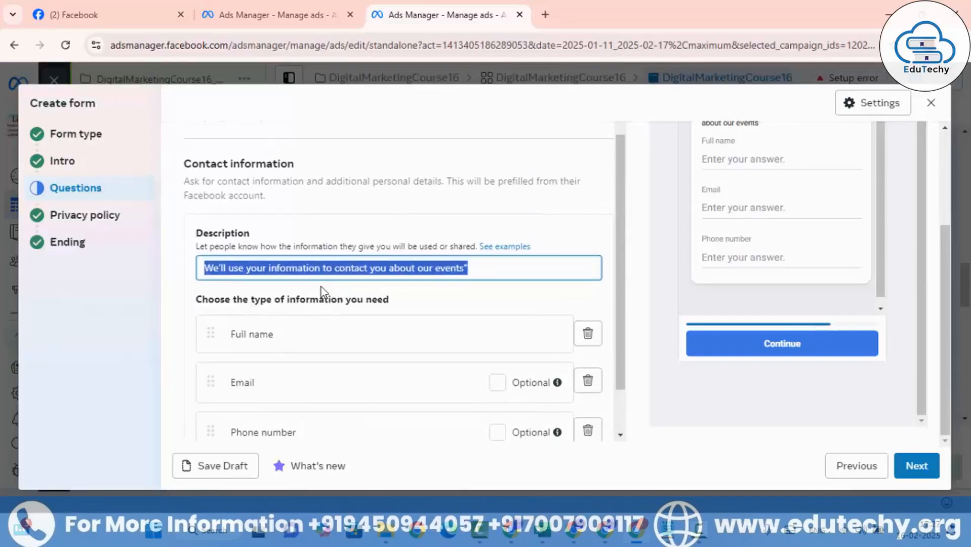
# Add City from the contact fields to the information requested in the form.
pyautogui.scroll(-1, 321, 286)
pyautogui.click(290, 421)
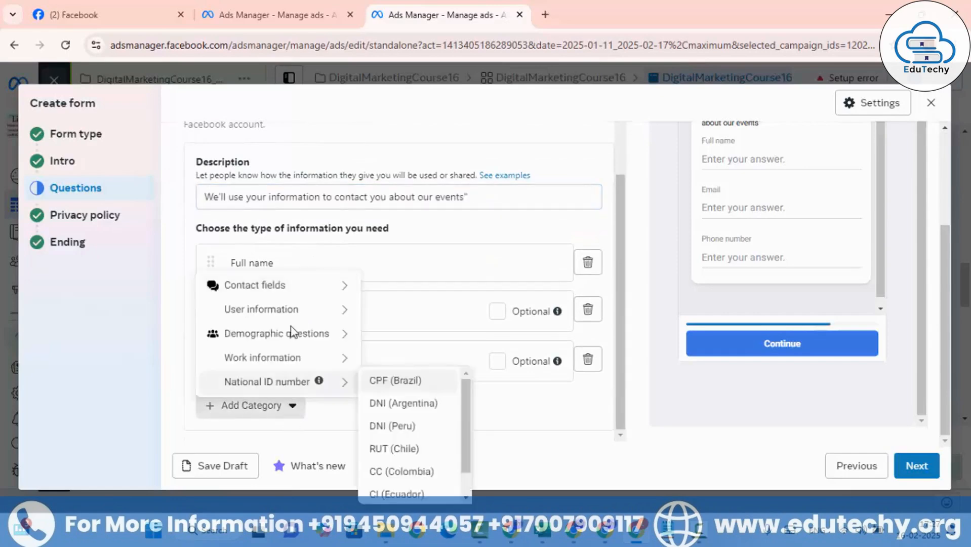
pyautogui.moveTo(296, 292)
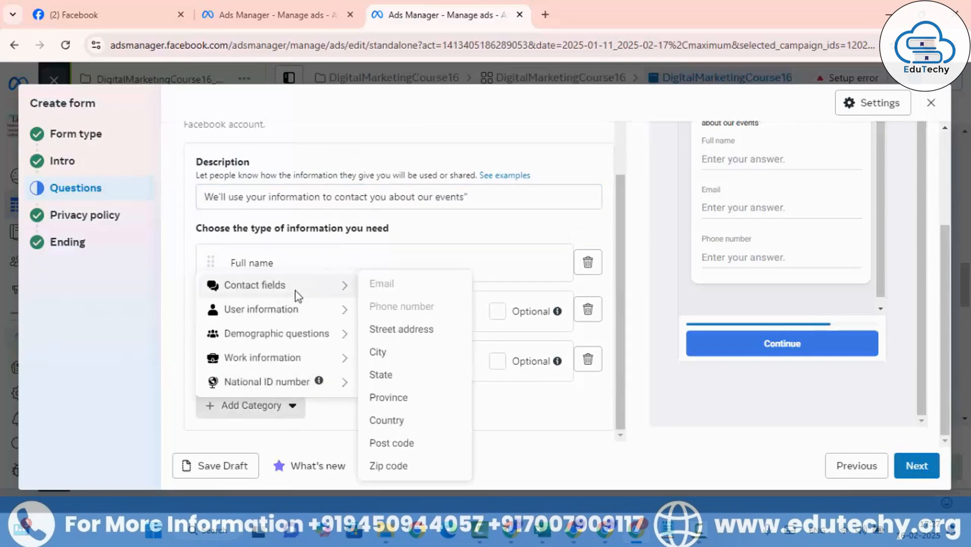
pyautogui.click(381, 355)
pyautogui.scroll(-1, 349, 288)
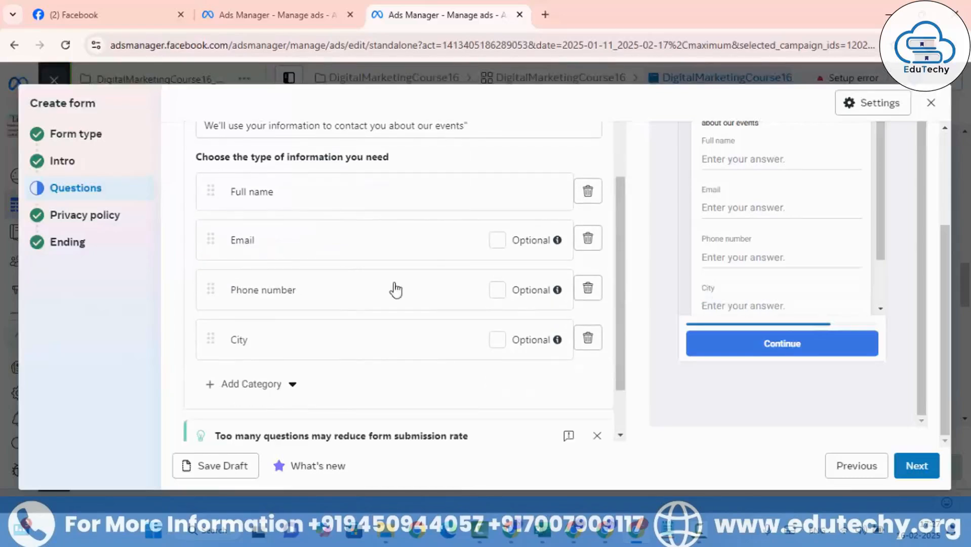
# Remove the City field from the requested contact information.
pyautogui.scroll(1, 390, 275)
pyautogui.scroll(-1, 393, 311)
pyautogui.click(587, 338)
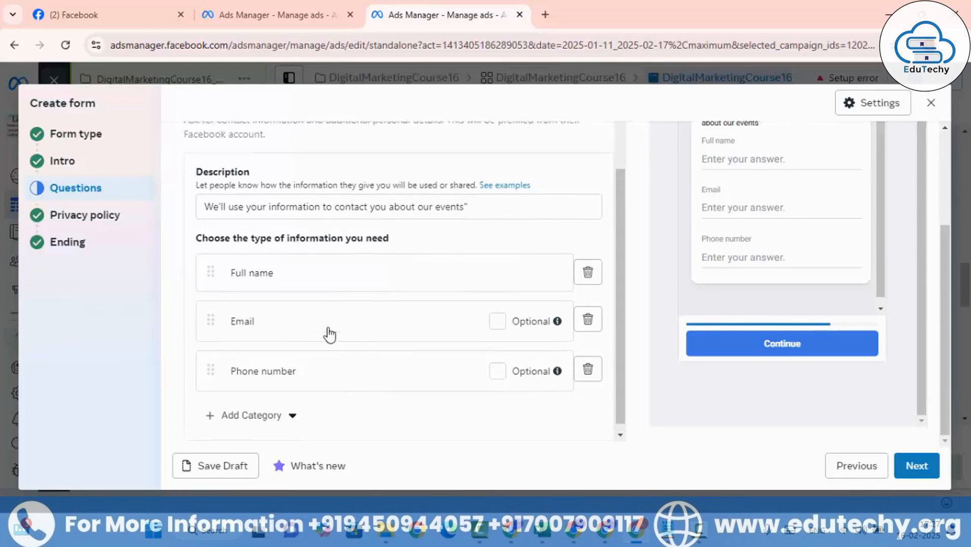
# Review the requested contact fields together with the two custom questions.
pyautogui.scroll(3, 314, 283)
pyautogui.scroll(-3, 298, 245)
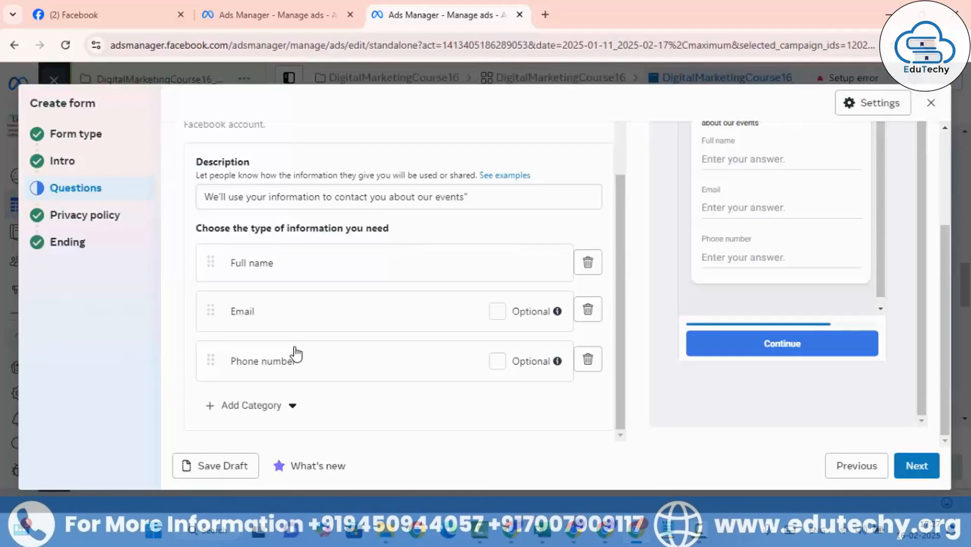
pyautogui.scroll(5, 347, 267)
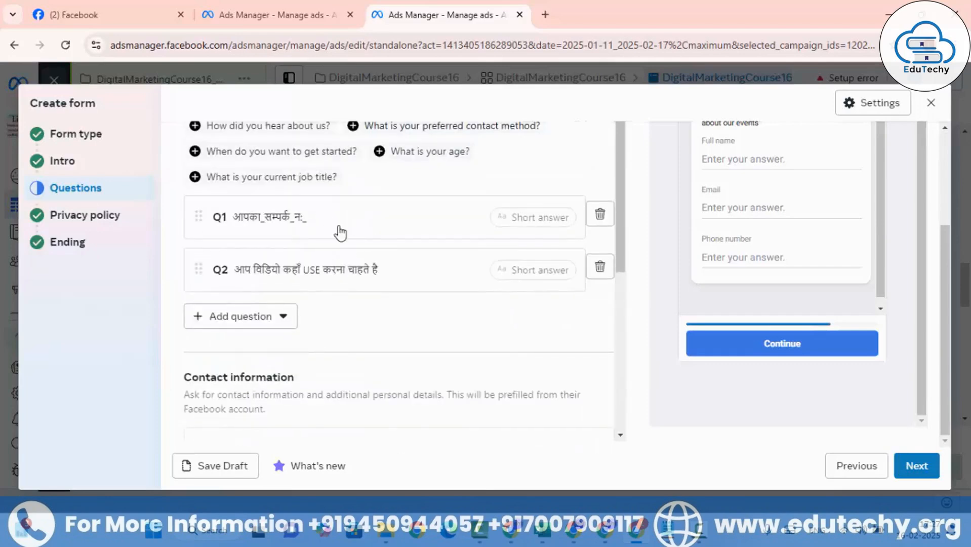
pyautogui.scroll(-5, 354, 264)
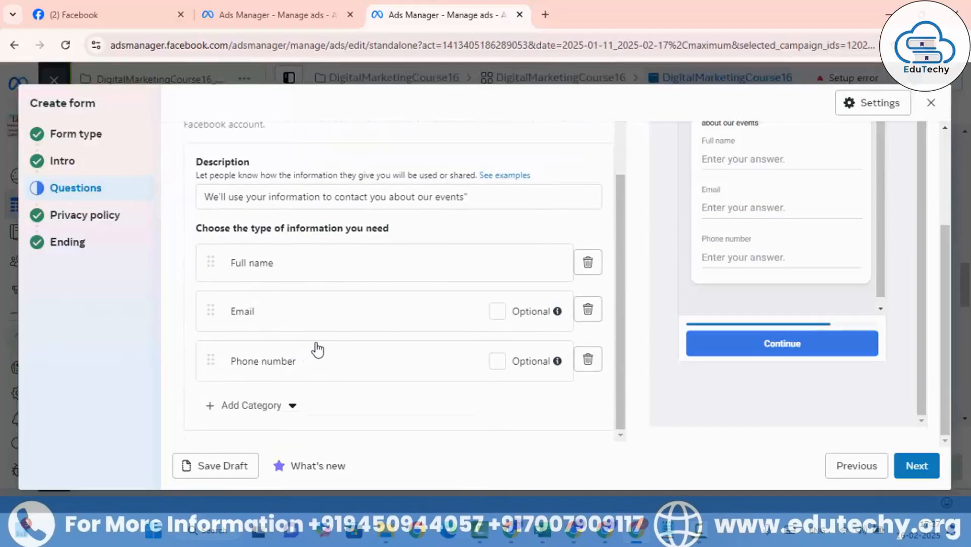
# Open the form's Privacy policy section and examine the privacy policy link, selecting its full address.
pyautogui.click(62, 223)
pyautogui.scroll(3, 430, 258)
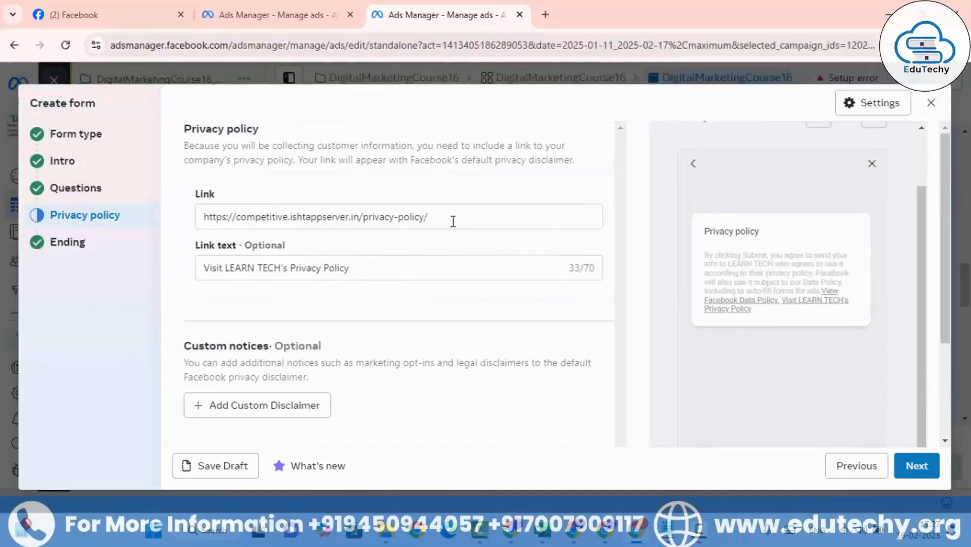
pyautogui.moveTo(453, 221); pyautogui.dragTo(219, 228)
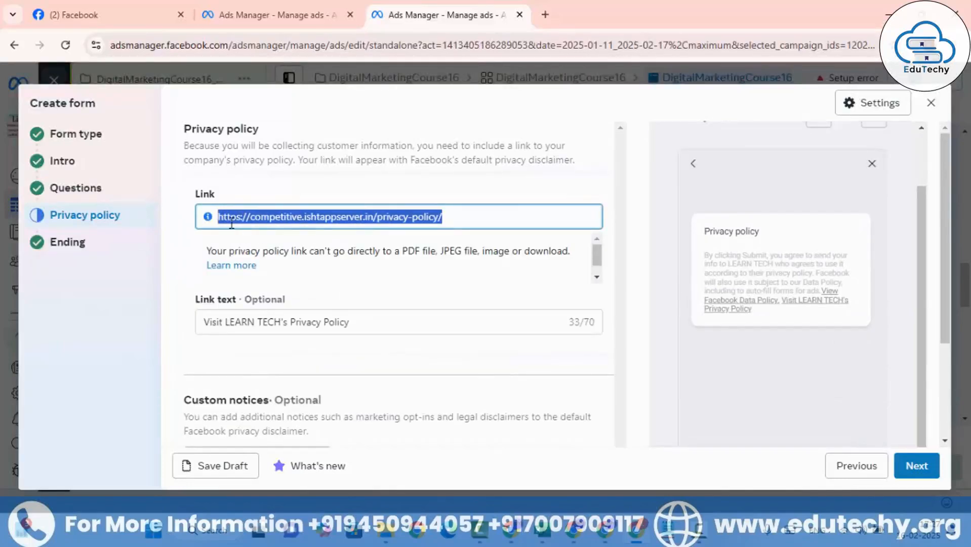
pyautogui.rightClick(231, 224)
pyautogui.click(261, 244)
# Copy the heading text "Privacy policy" and switch to the browser window with the ChatGPT conversation.
pyautogui.moveTo(184, 129); pyautogui.dragTo(267, 130)
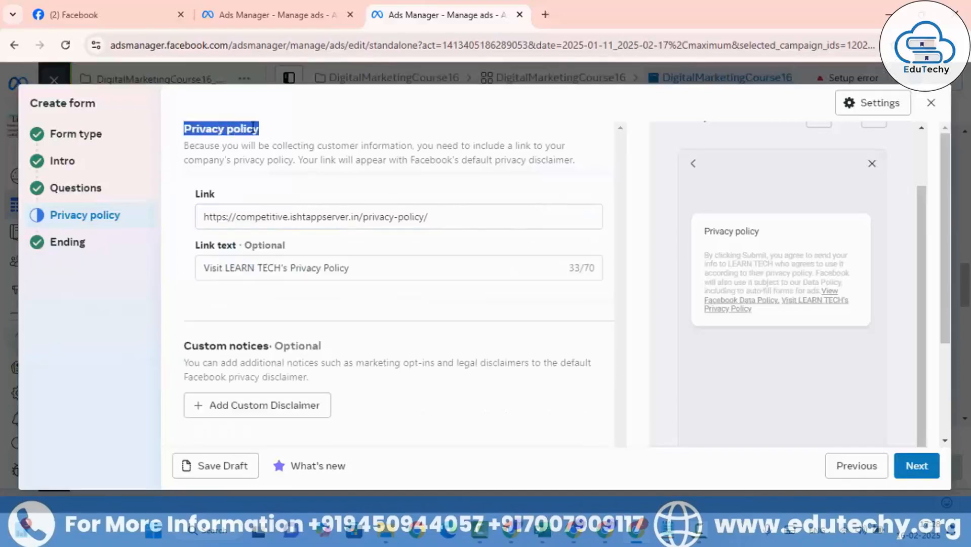
pyautogui.rightClick(253, 130)
pyautogui.click(283, 147)
pyautogui.click(597, 530)
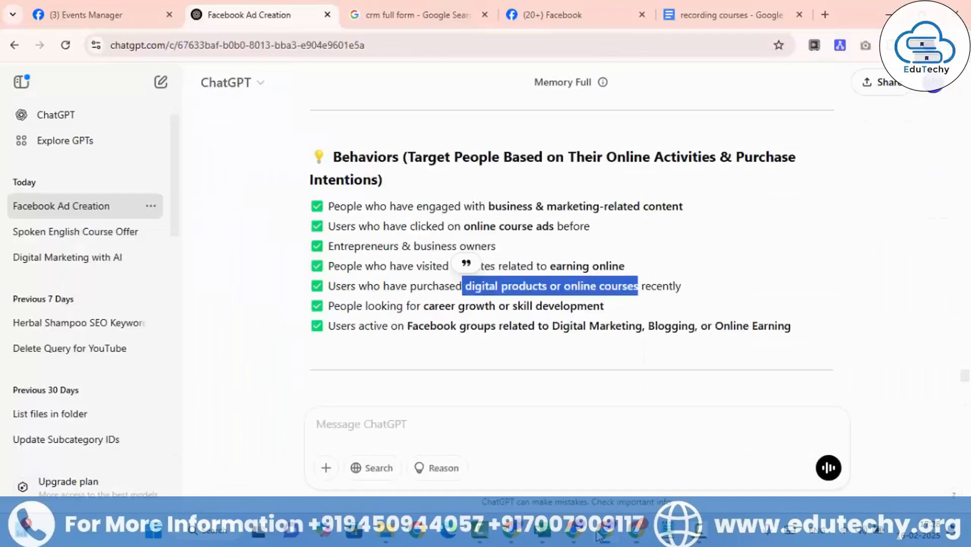
# Write the ChatGPT prompt "provide me Privacy policy for my ad for facebook", reusing the copied heading text.
pyautogui.click(382, 418)
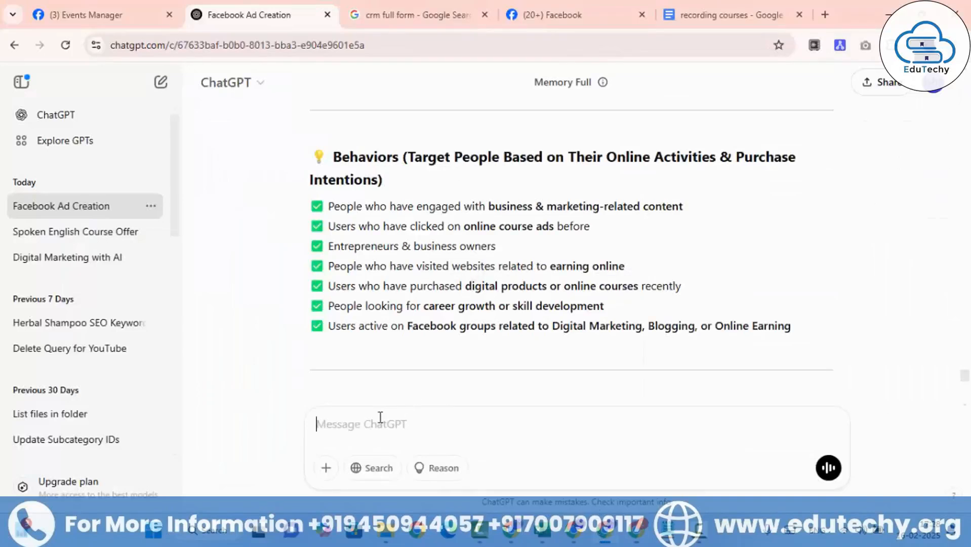
pyautogui.hotkey('ctrl', 'v')
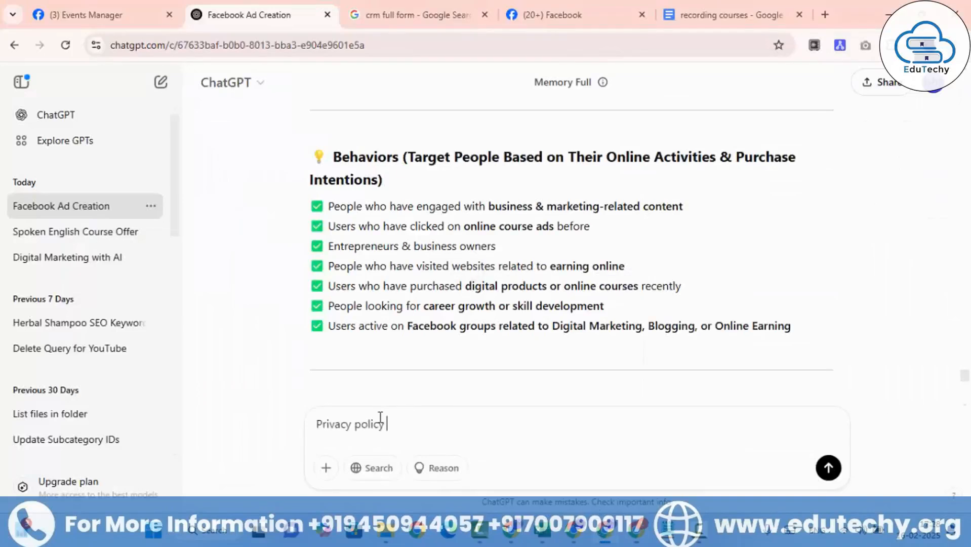
pyautogui.write('for my ad for facebook')
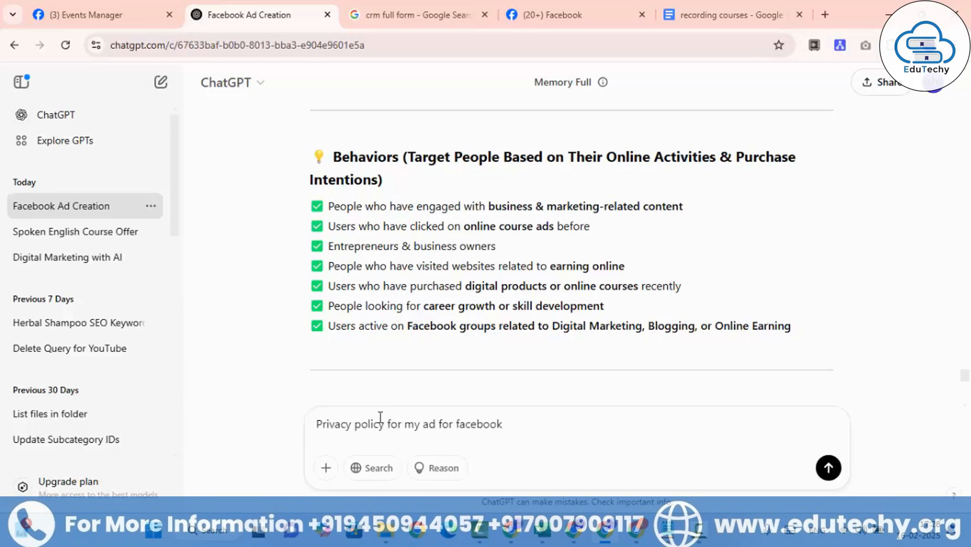
pyautogui.press('Home')
pyautogui.write('prov')
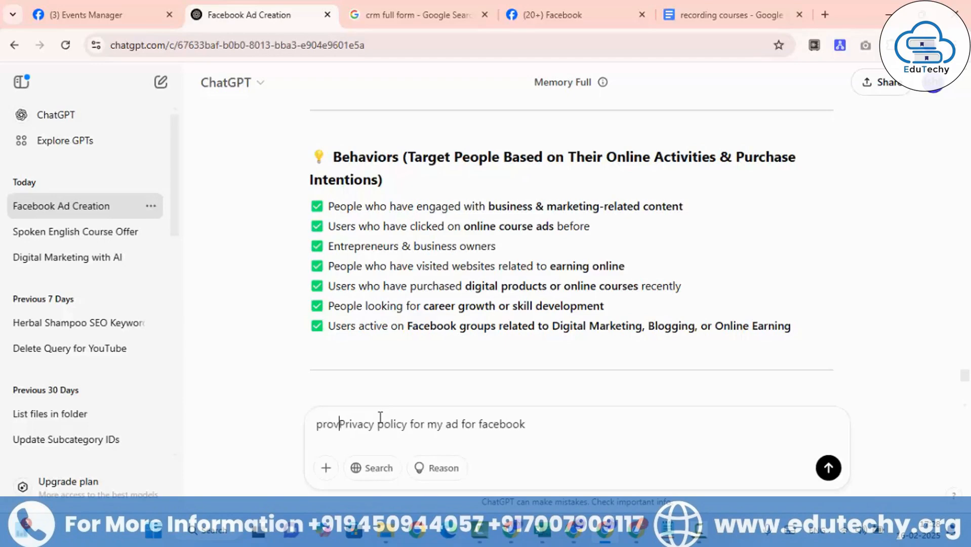
pyautogui.write('ide e')
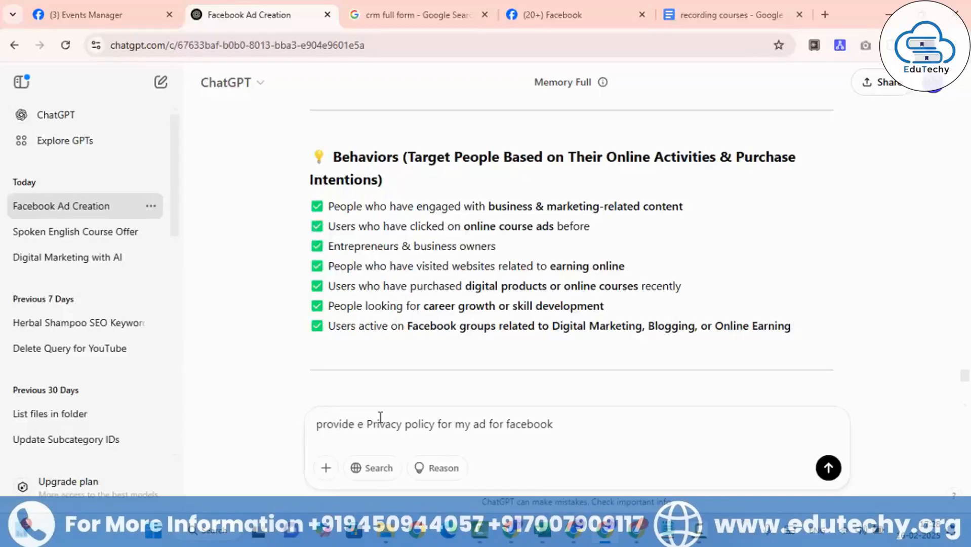
pyautogui.press('BackSpace')
pyautogui.press('BackSpace')
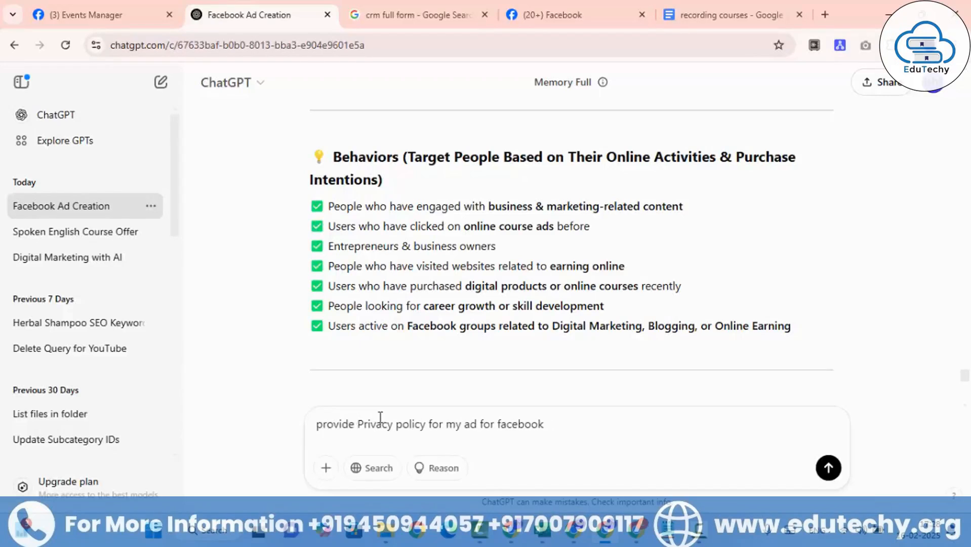
pyautogui.write('me')
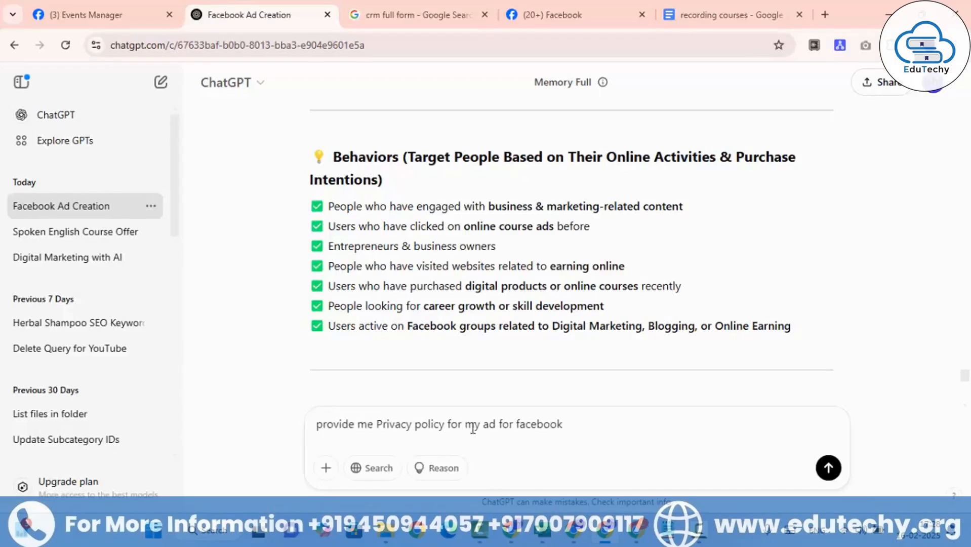
# Append ", my org name is learn tech and we are from ambala" to the prompt and send it.
pyautogui.click(611, 425)
pyautogui.write(', my org name is learn tech an')
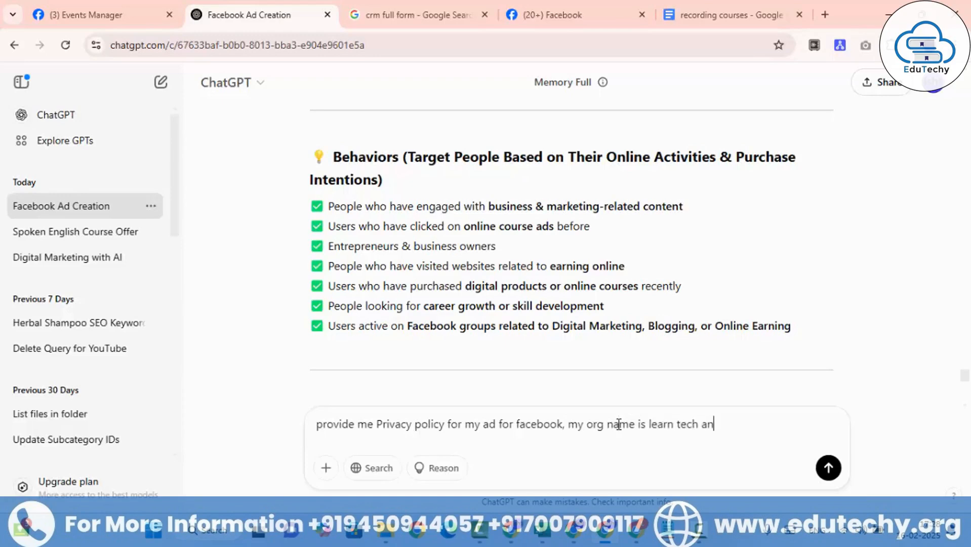
pyautogui.write('d we are from ambala')
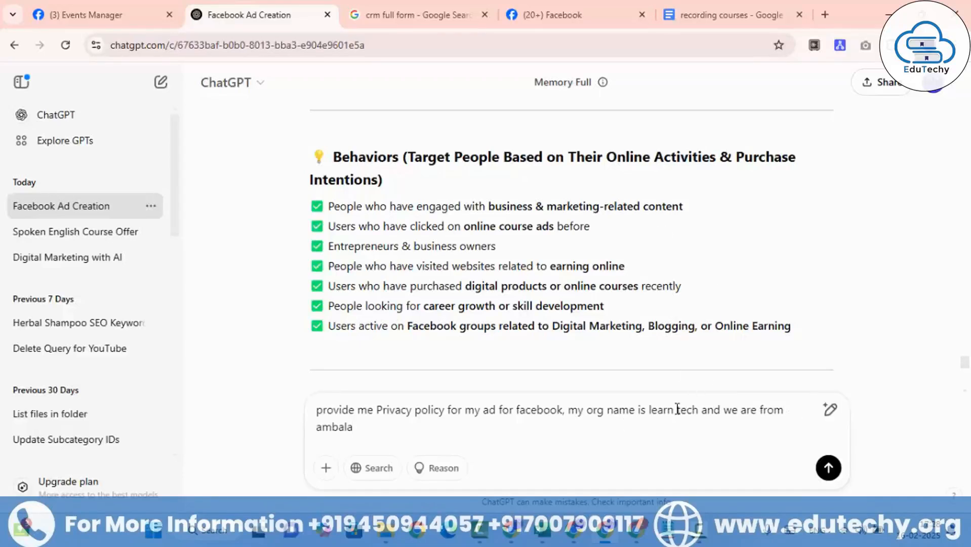
pyautogui.click(828, 468)
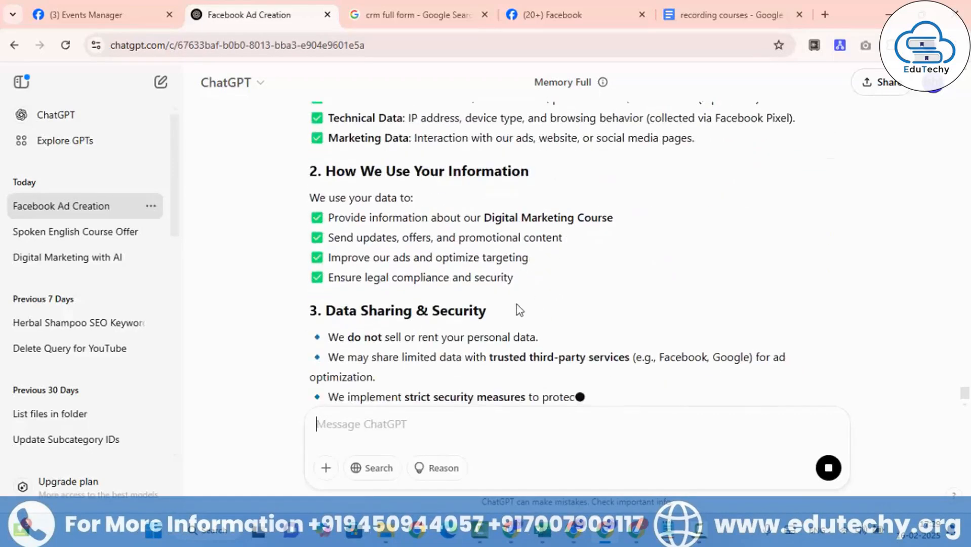
# Read through the generated privacy policy from its beginning to the contact section.
pyautogui.scroll(15, 503, 327)
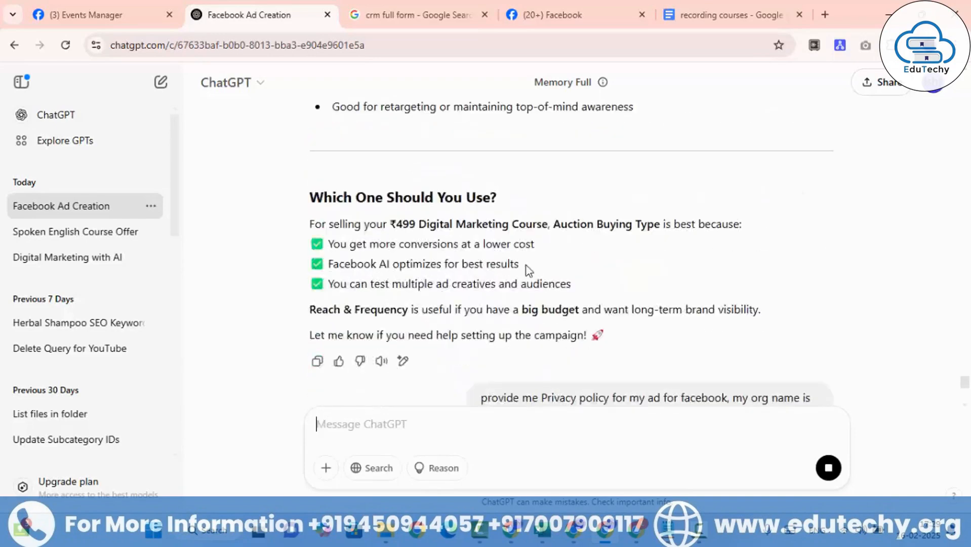
pyautogui.scroll(-5, 525, 265)
pyautogui.scroll(-3, 510, 278)
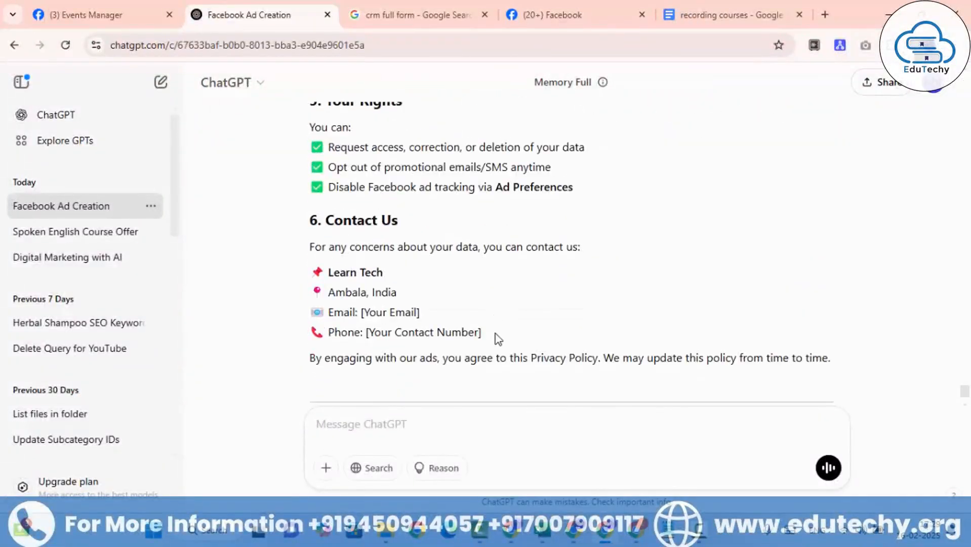
# Switch back to Ads Manager and examine the form's privacy policy link, link text and custom notices.
pyautogui.click(636, 532)
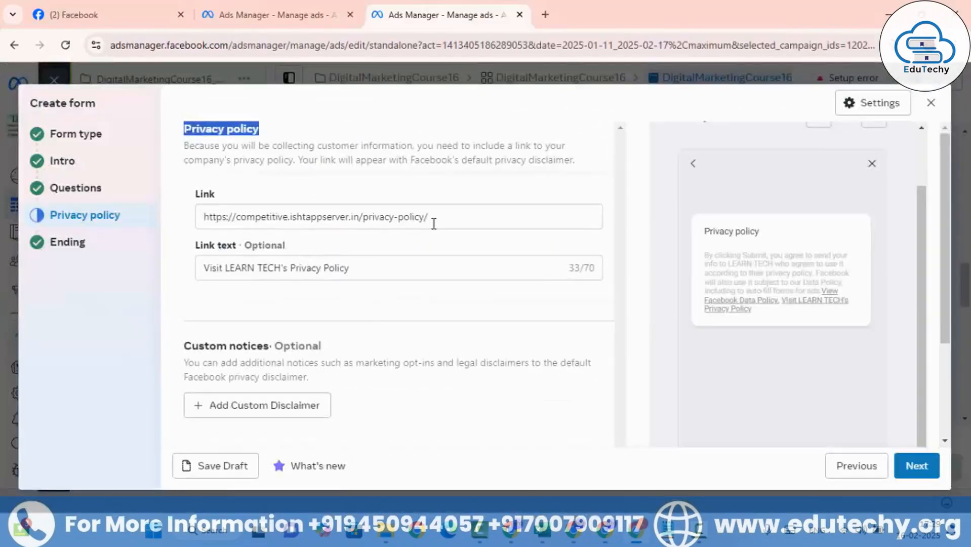
pyautogui.moveTo(434, 223); pyautogui.dragTo(197, 223)
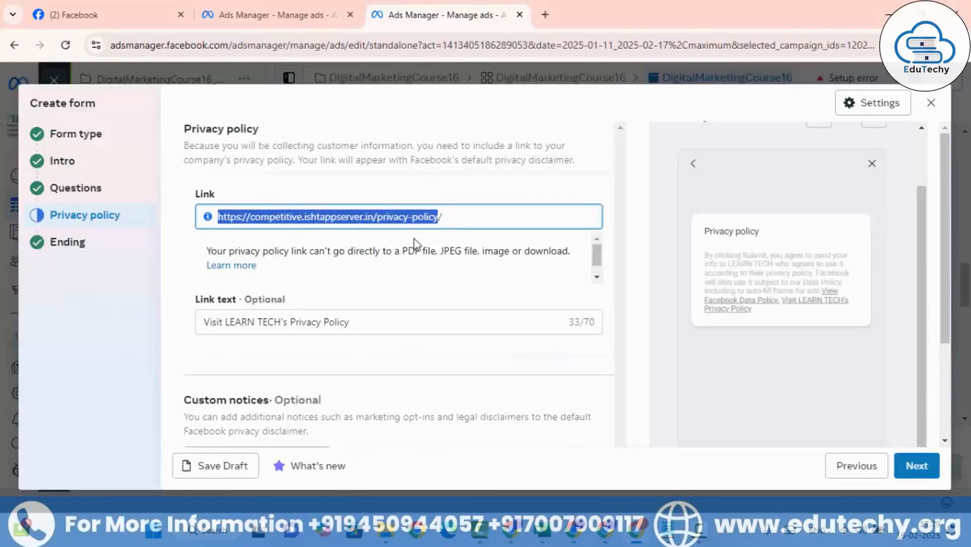
pyautogui.scroll(-1, 376, 271)
pyautogui.click(160, 312)
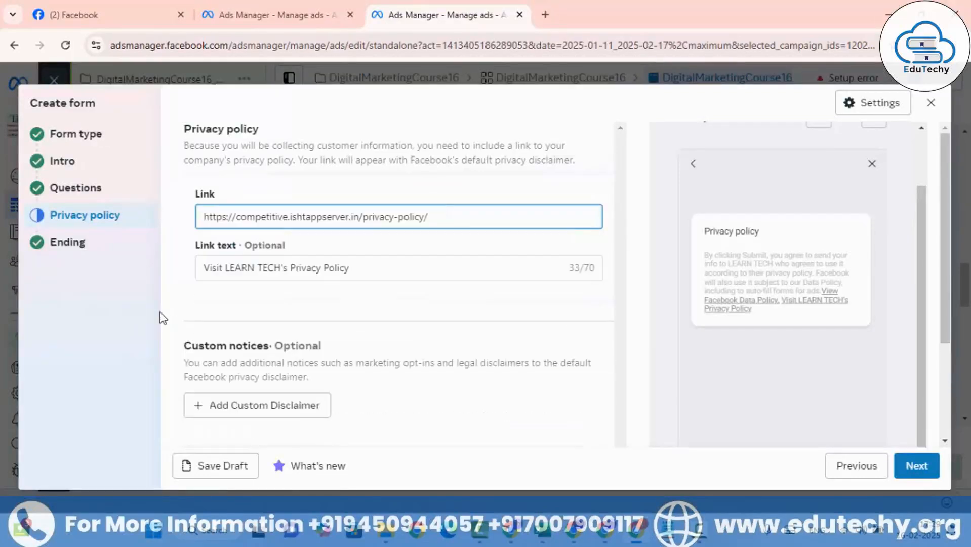
pyautogui.scroll(-1, 222, 314)
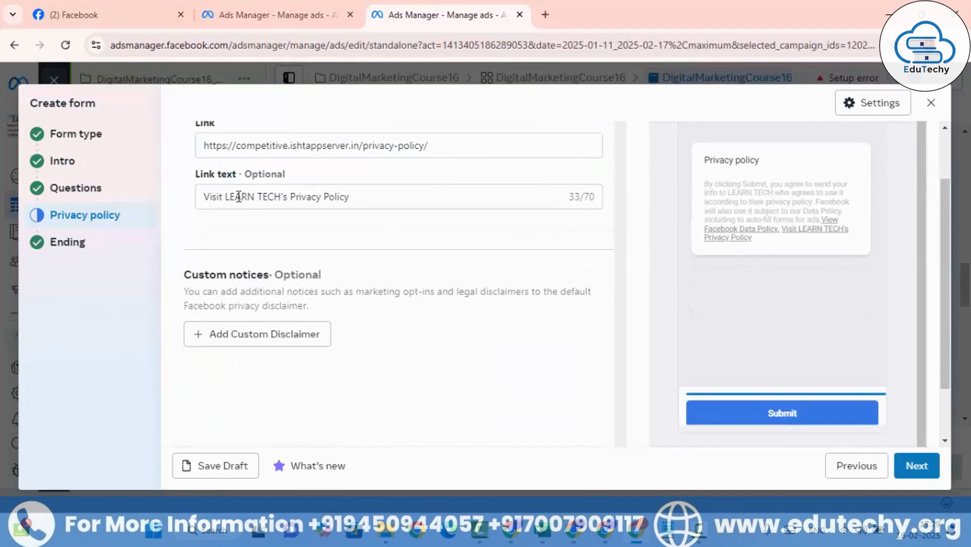
pyautogui.moveTo(204, 196); pyautogui.dragTo(360, 198)
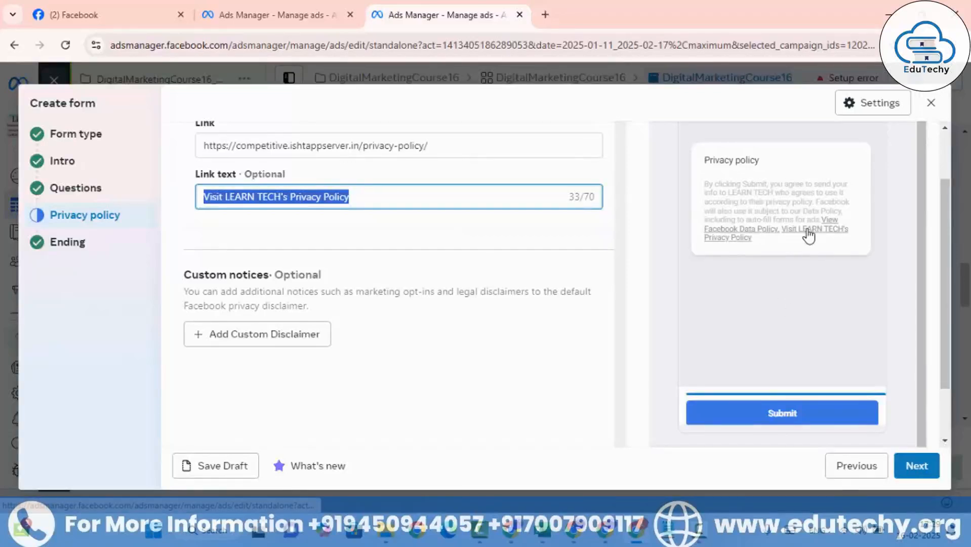
pyautogui.scroll(-2, 361, 358)
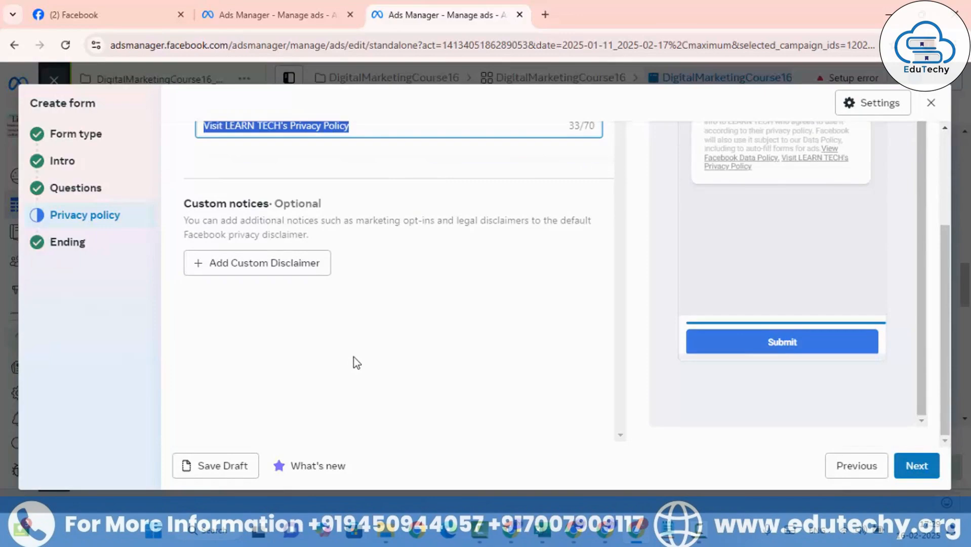
# Open the form's Ending section and examine the headline of the message for leads.
pyautogui.click(103, 245)
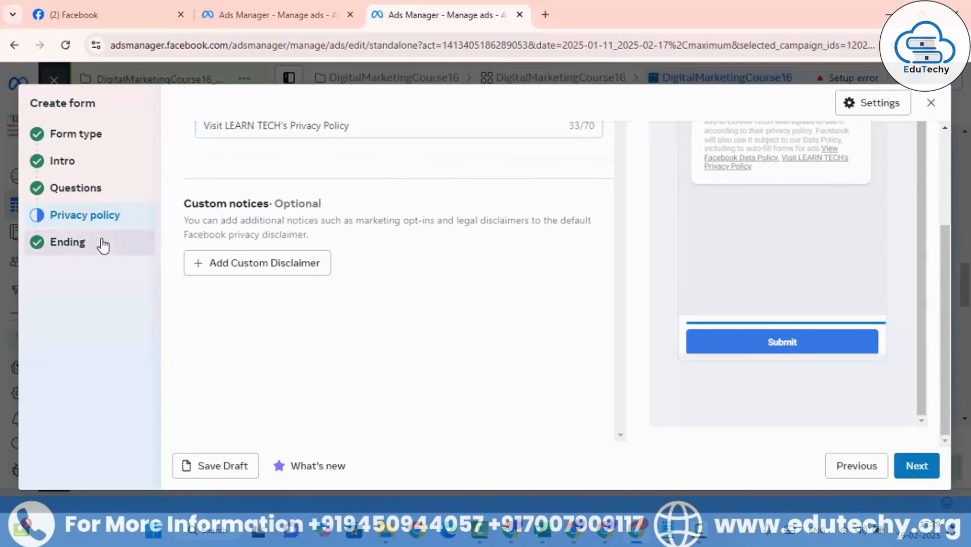
pyautogui.scroll(4, 419, 213)
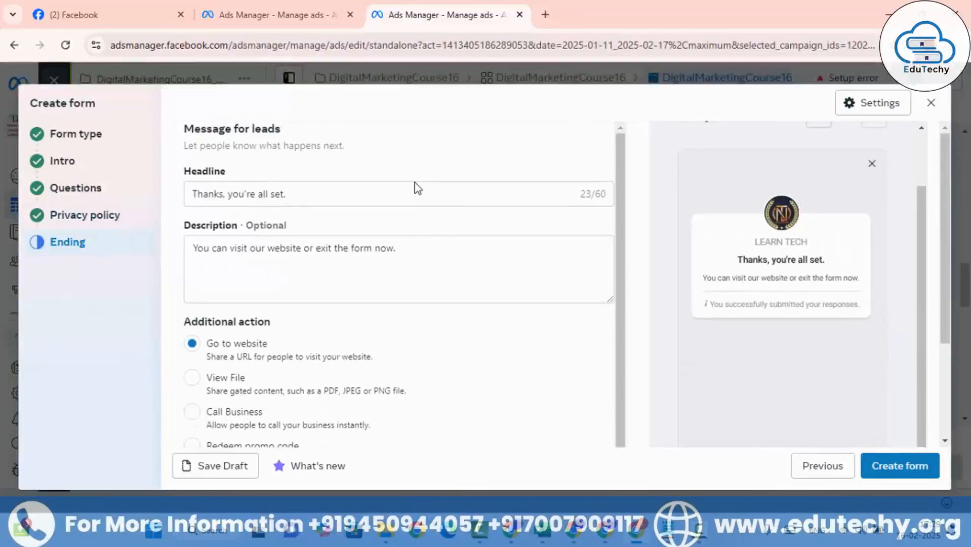
pyautogui.click(299, 193)
pyautogui.moveTo(299, 193); pyautogui.dragTo(171, 198)
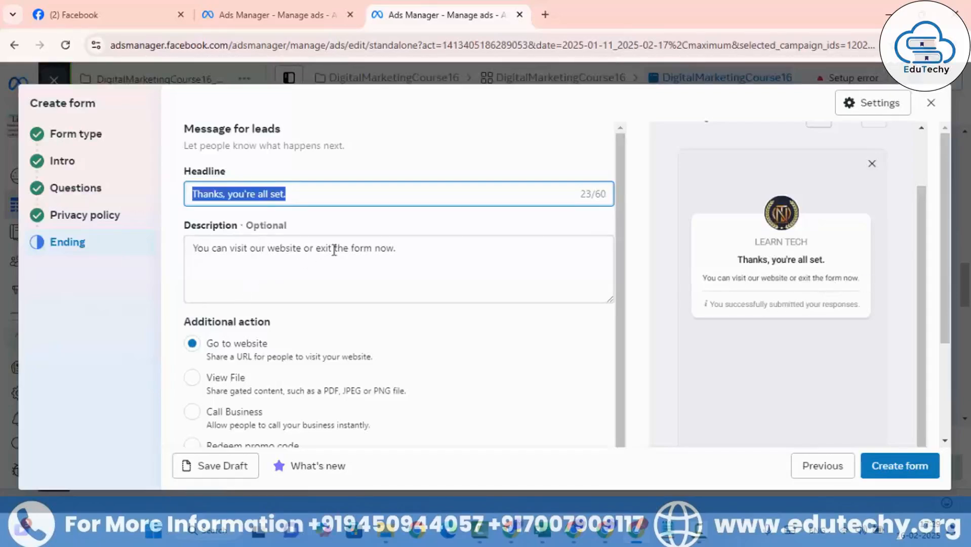
# Examine the ending's additional action options and the website link, selecting the link's full address.
pyautogui.scroll(-2, 345, 255)
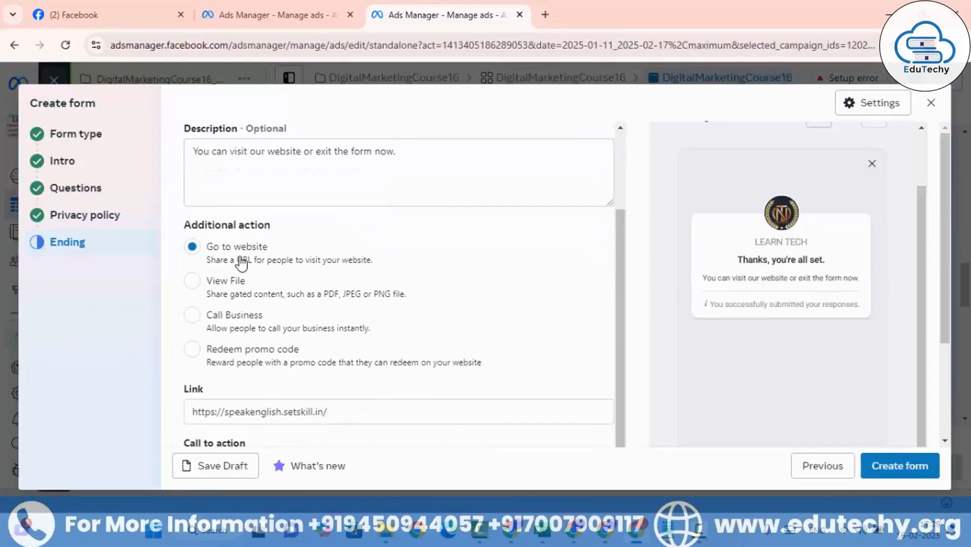
pyautogui.click(332, 412)
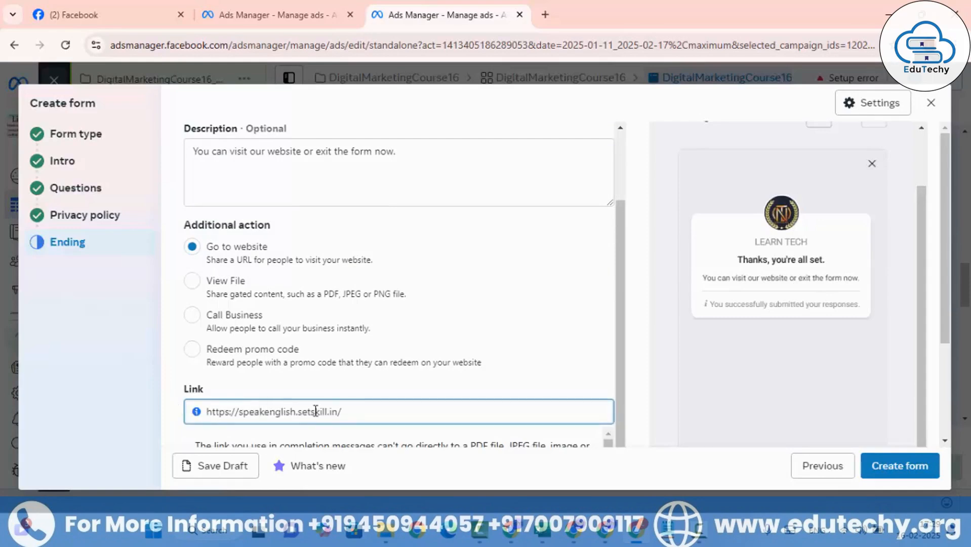
pyautogui.moveTo(338, 411); pyautogui.dragTo(210, 409)
pyautogui.scroll(-2, 256, 268)
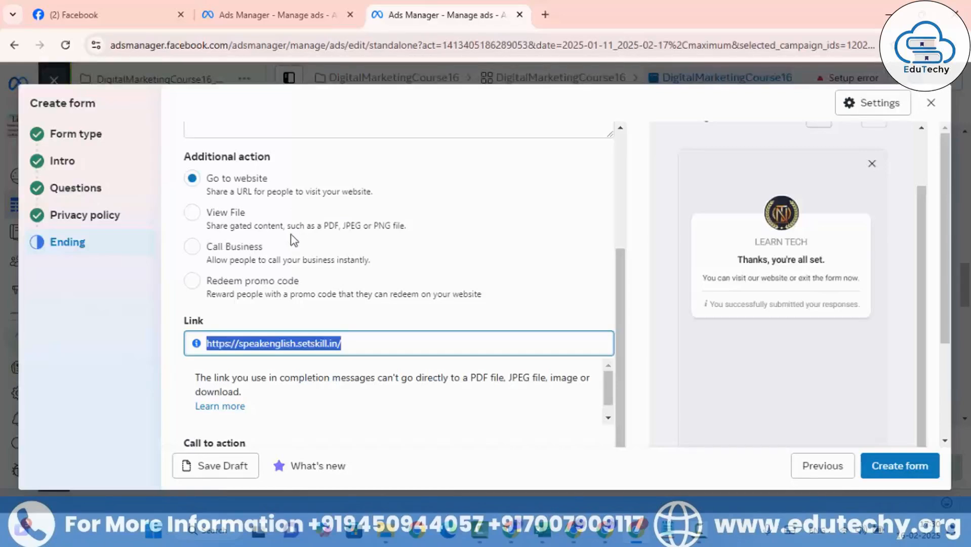
# Review the ending's call to action text and Messenger option together with the additional action settings.
pyautogui.scroll(-3, 297, 275)
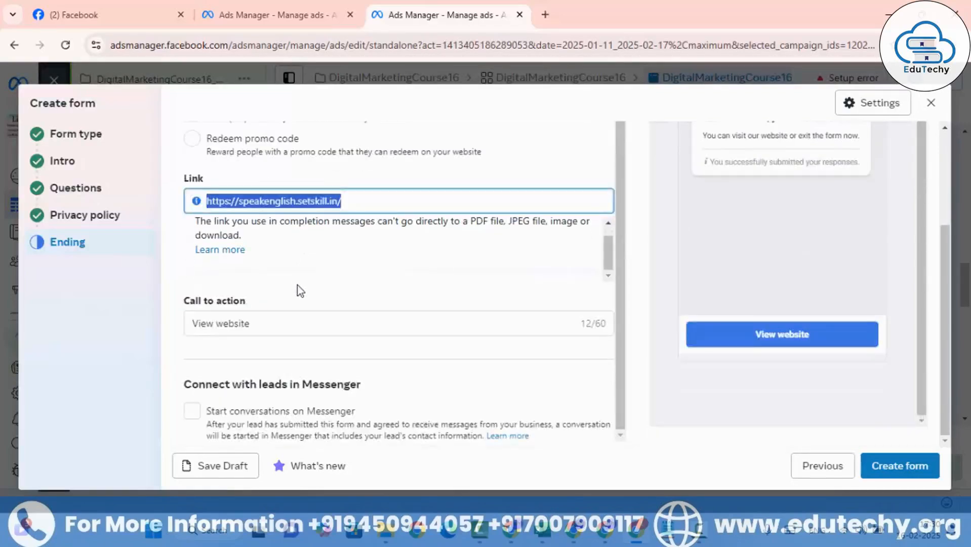
pyautogui.scroll(2, 282, 336)
pyautogui.scroll(-2, 282, 339)
pyautogui.scroll(3, 259, 215)
pyautogui.scroll(-3, 304, 354)
pyautogui.click(309, 338)
pyautogui.click(313, 326)
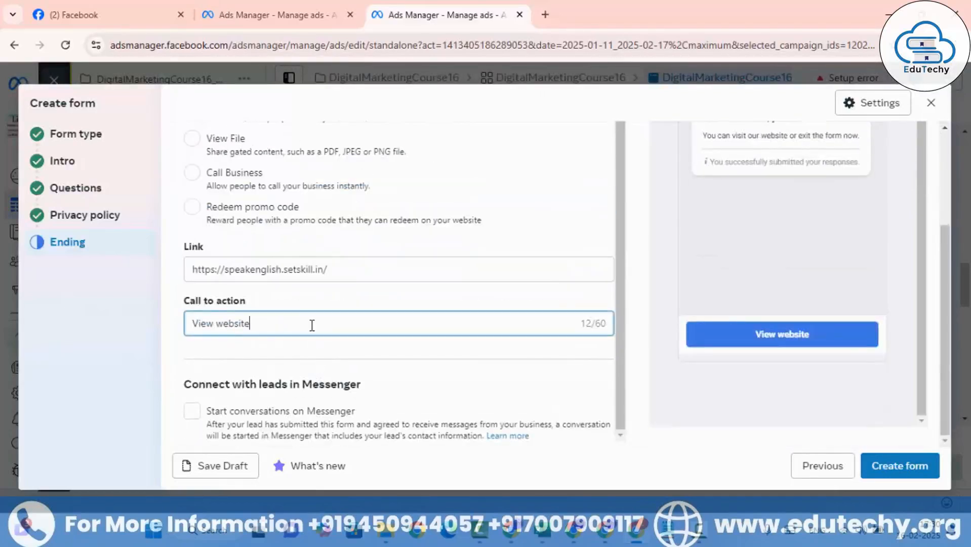
pyautogui.scroll(2, 569, 392)
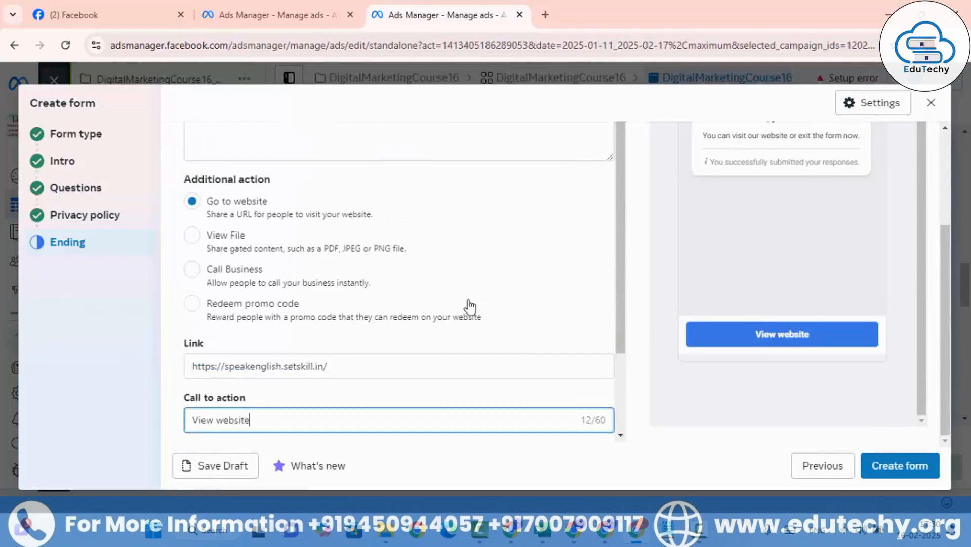
pyautogui.scroll(-2, 468, 308)
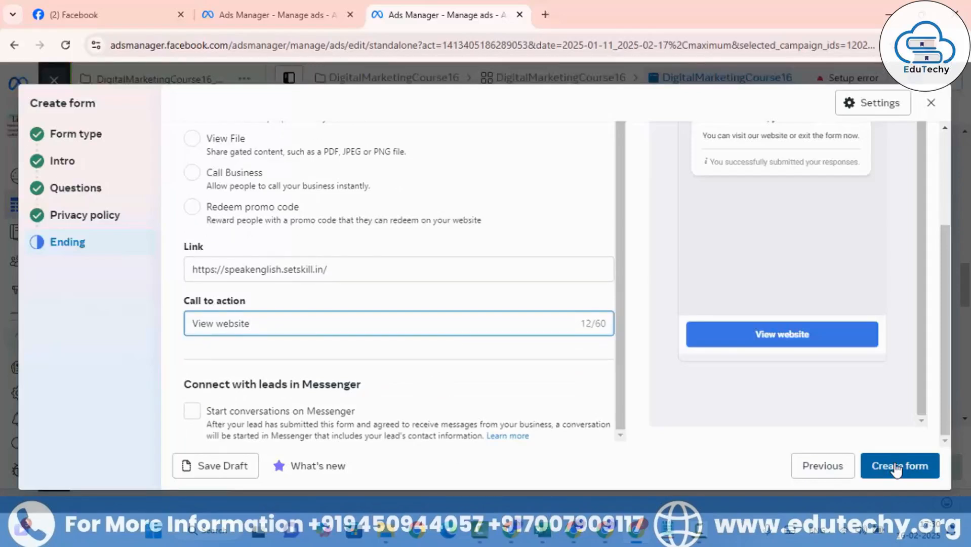
# Look through the form settings for auto-fill, form configuration, field names and tracking parameters, then close them.
pyautogui.click(879, 117)
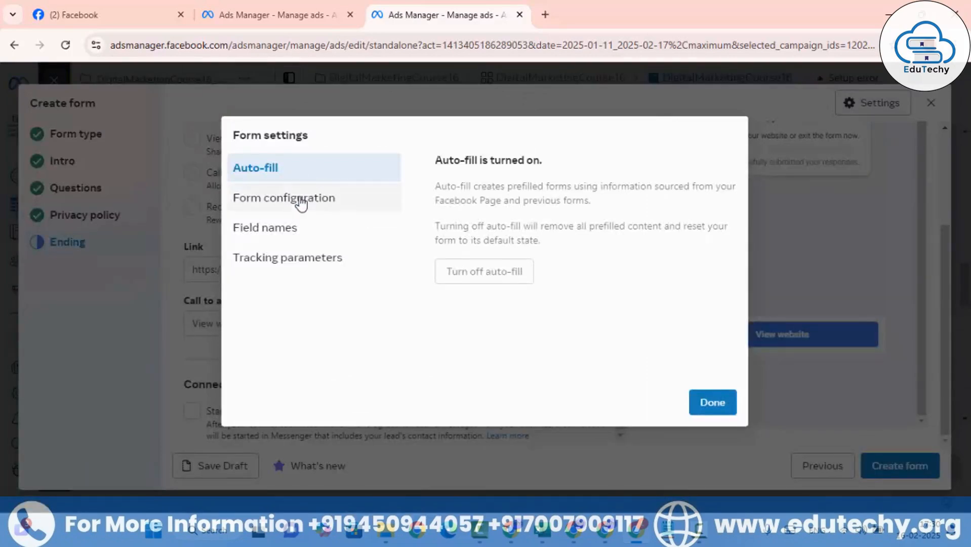
pyautogui.click(301, 203)
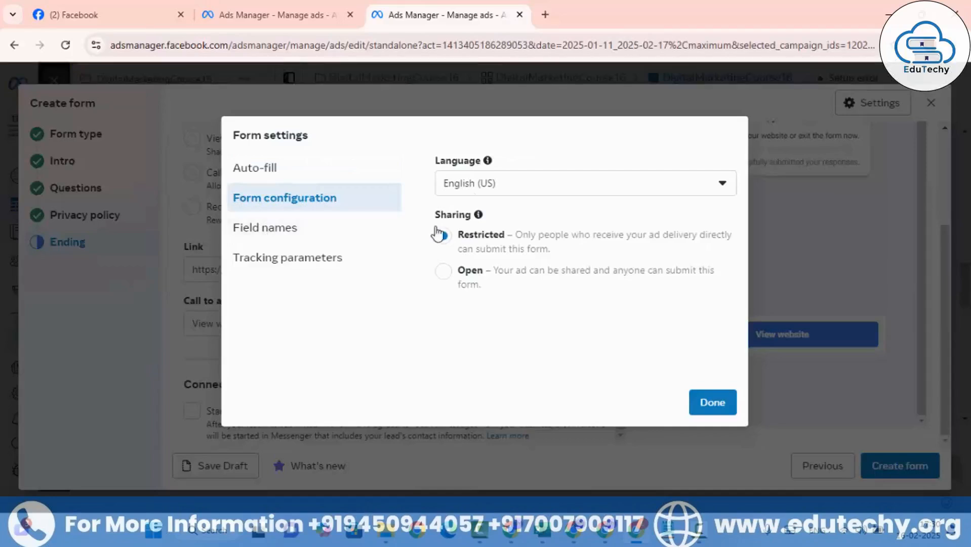
pyautogui.click(280, 230)
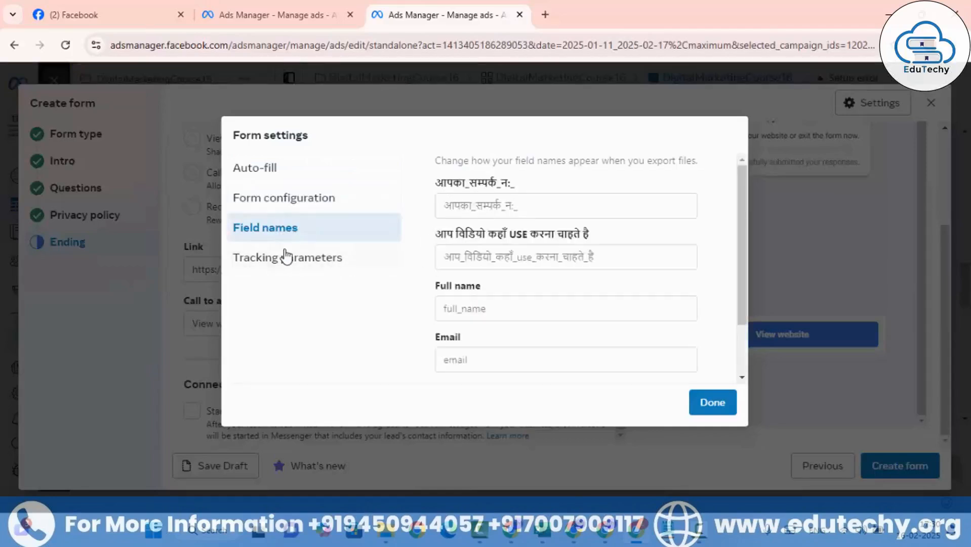
pyautogui.click(283, 257)
pyautogui.click(259, 172)
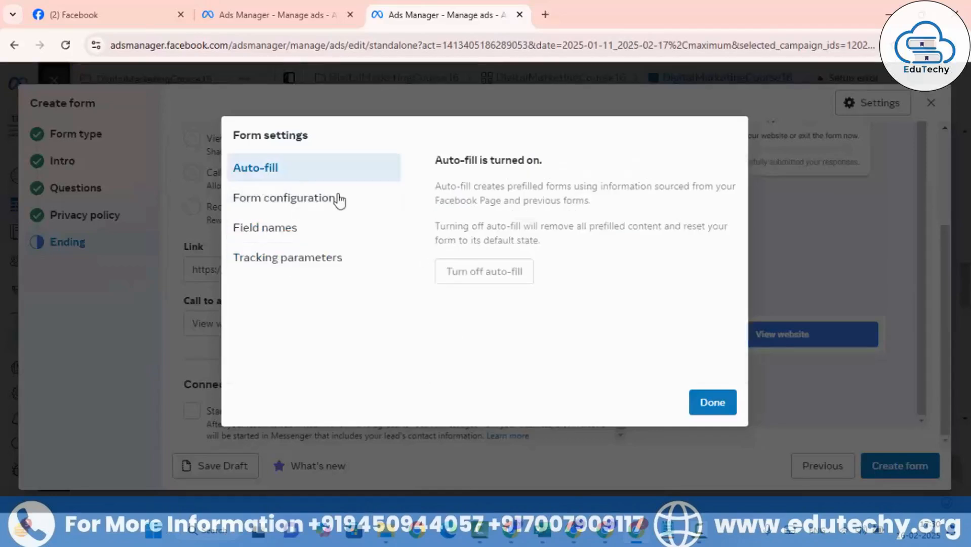
pyautogui.click(725, 403)
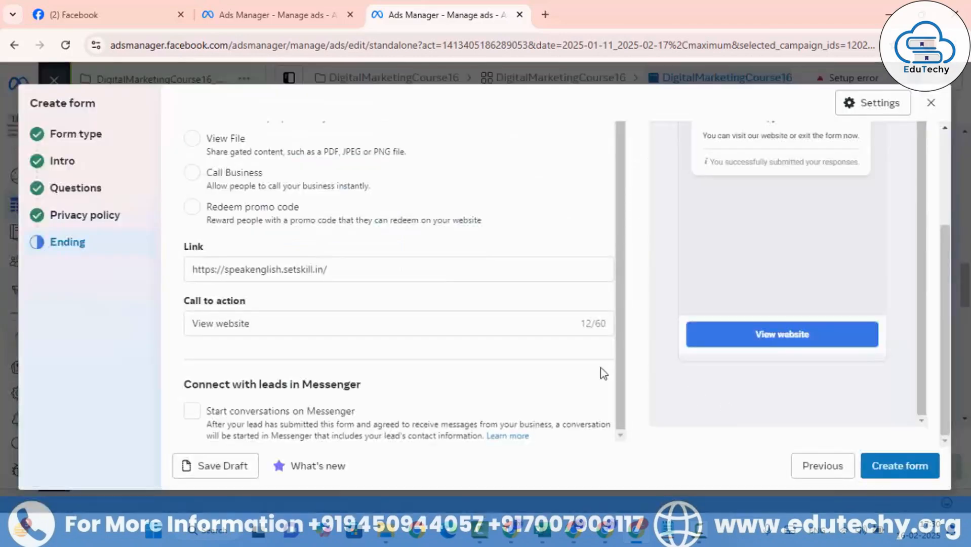
# Return to the Form type section and rename the form as DigitalMarketing16_02_25.
pyautogui.scroll(5, 557, 365)
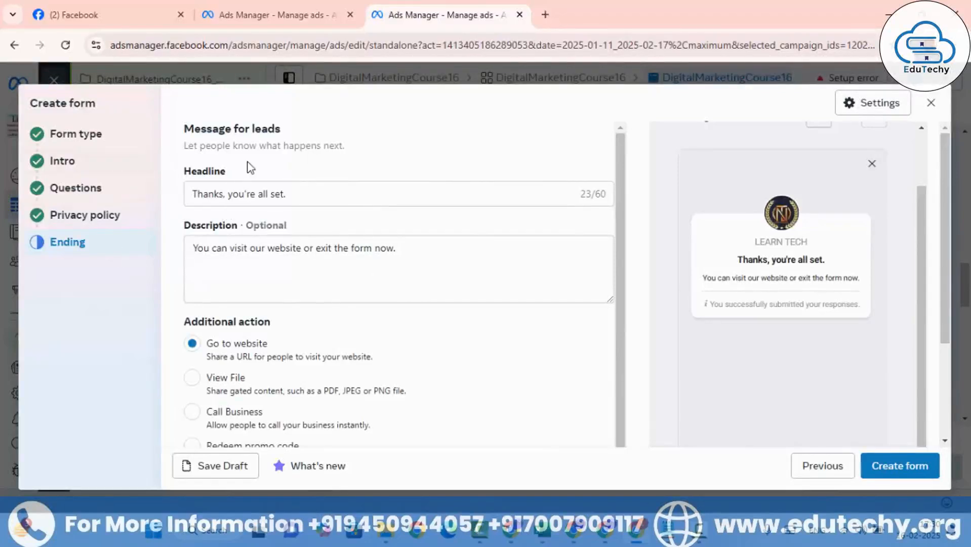
pyautogui.click(71, 135)
pyautogui.moveTo(342, 173); pyautogui.dragTo(193, 179)
pyautogui.write('DigitalMar')
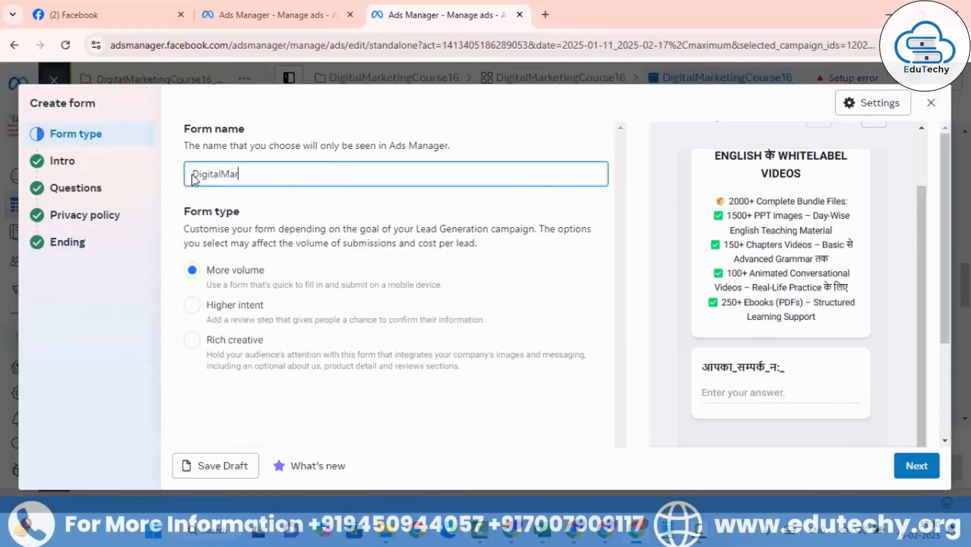
pyautogui.write('keting16_02_25')
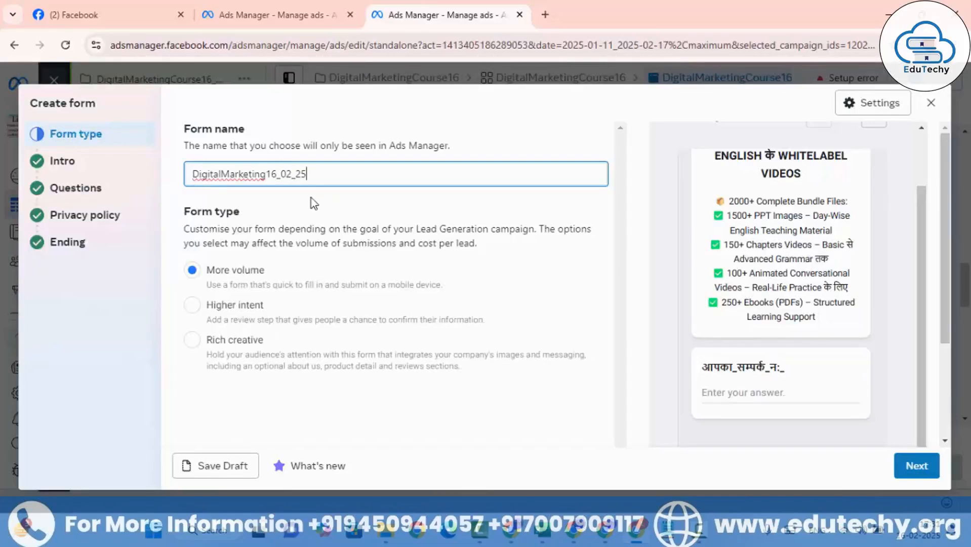
pyautogui.scroll(-3, 377, 314)
pyautogui.scroll(2, 377, 314)
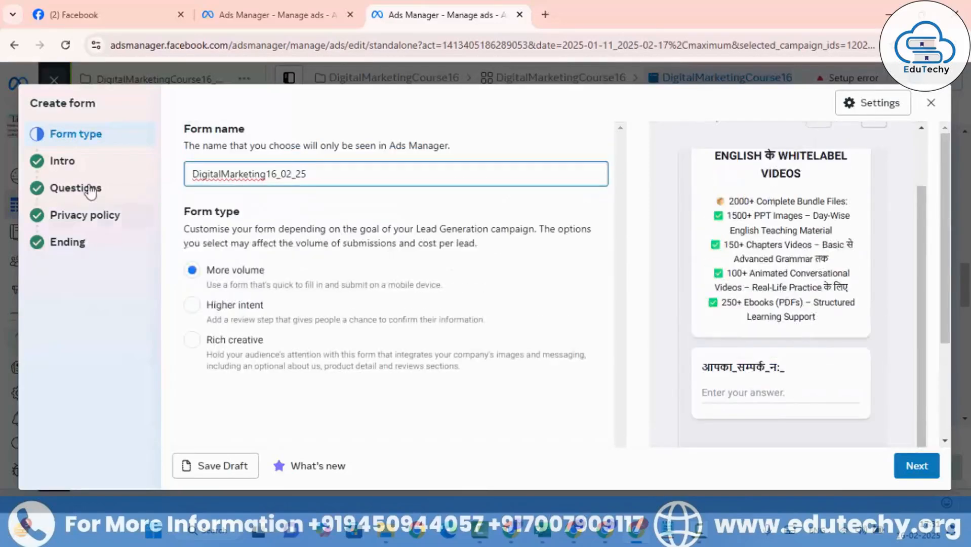
# Select the intro greeting's headline text for replacement and copy "🌟 Learn Digital Marketing with AI – सिर्फ ₹499 में! 🌟" from the ChatGPT conversation.
pyautogui.click(63, 161)
pyautogui.moveTo(509, 293); pyautogui.dragTo(205, 293)
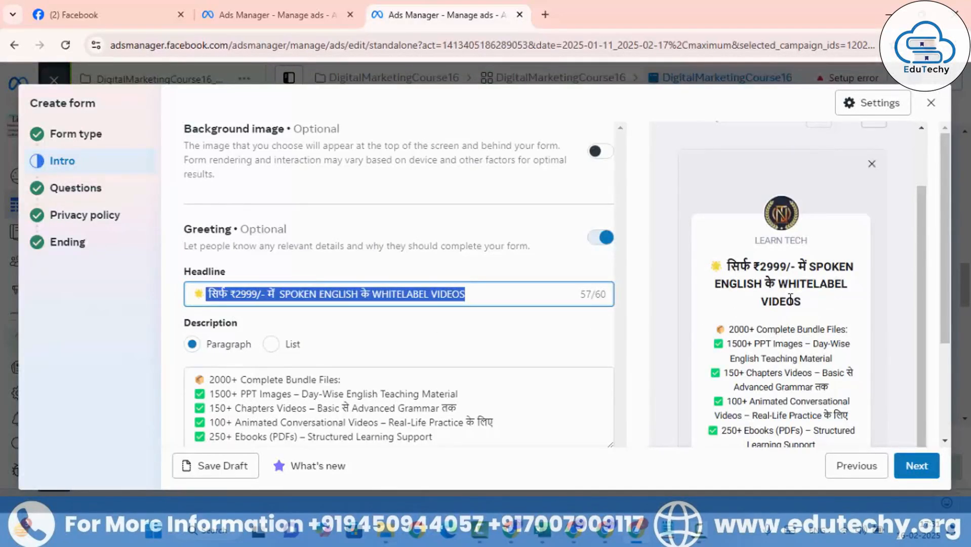
pyautogui.click(610, 529)
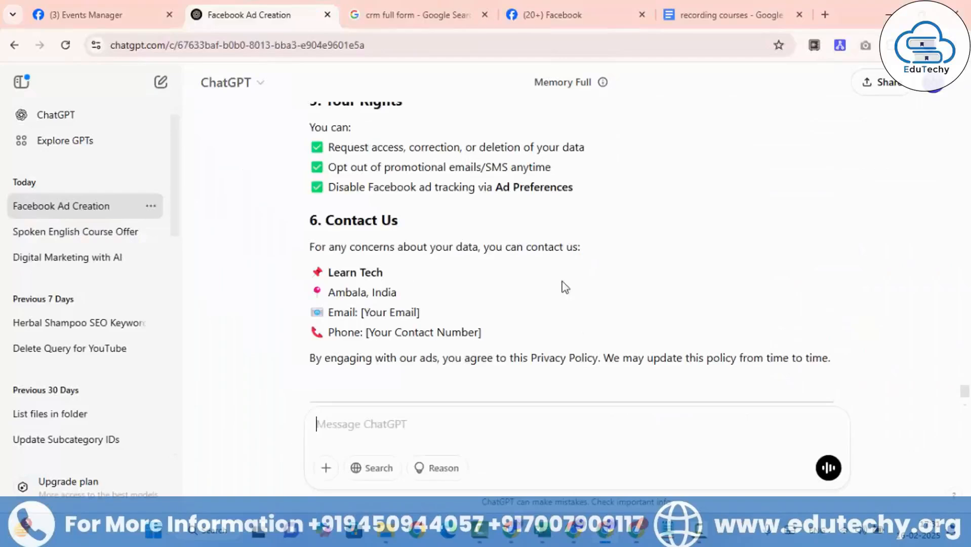
pyautogui.scroll(20, 565, 287)
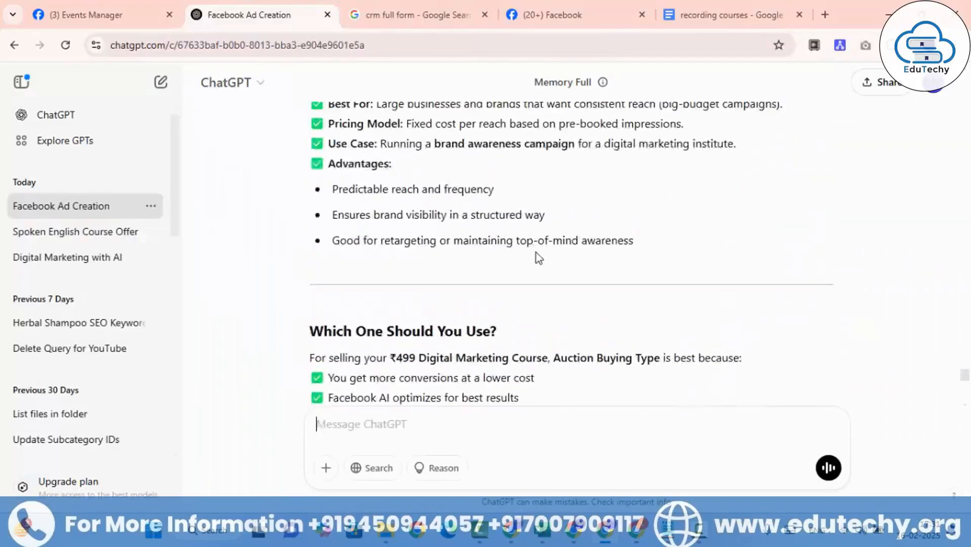
pyautogui.scroll(20, 536, 255)
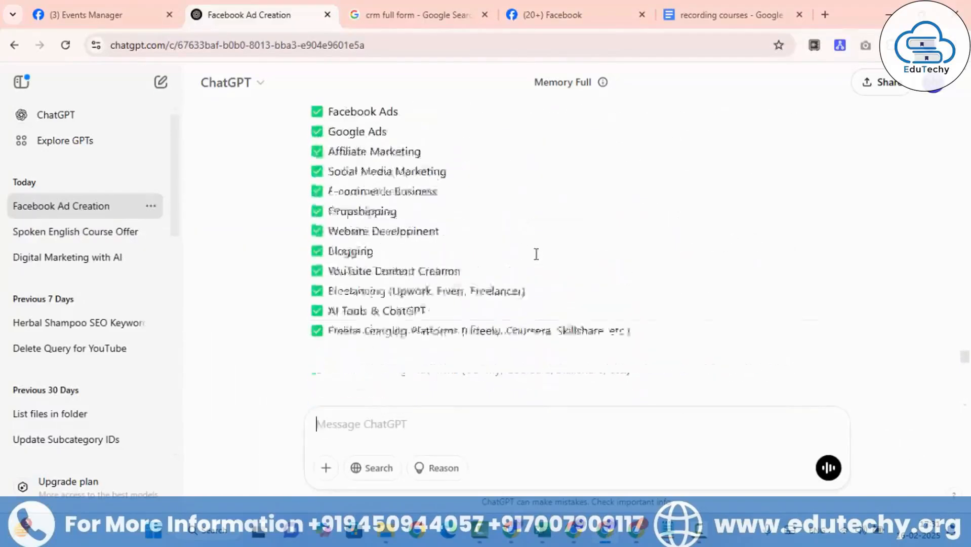
pyautogui.scroll(20, 536, 255)
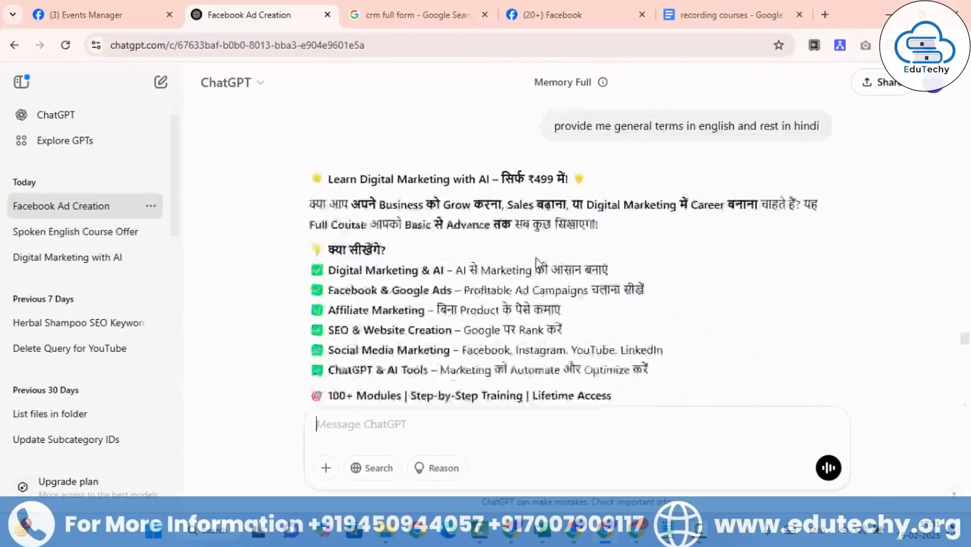
pyautogui.scroll(1, 536, 259)
pyautogui.moveTo(312, 198); pyautogui.dragTo(587, 198)
pyautogui.hotkey('ctrl', 'c')
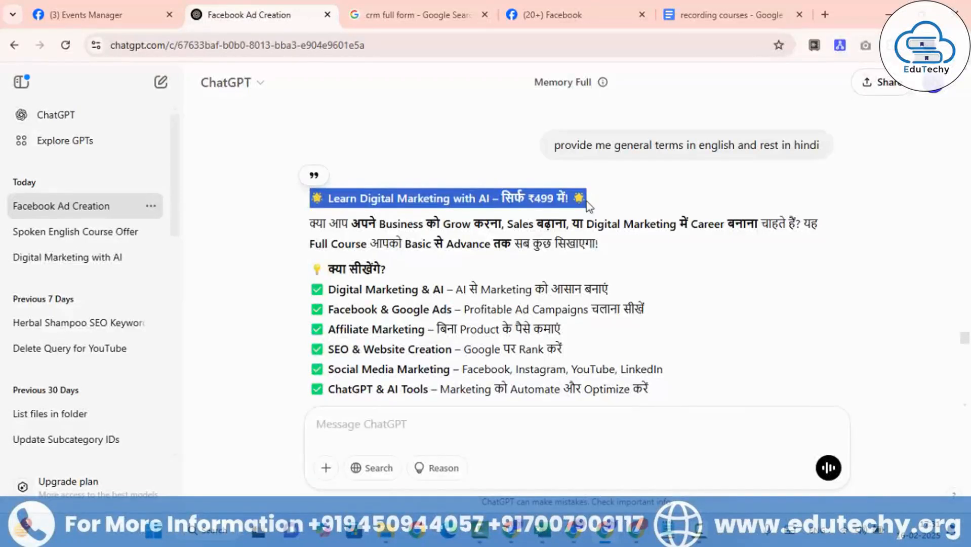
# Switch back to Ads Manager and replace the greeting headline with the copied text, removing the duplicate leading emoji.
pyautogui.click(636, 530)
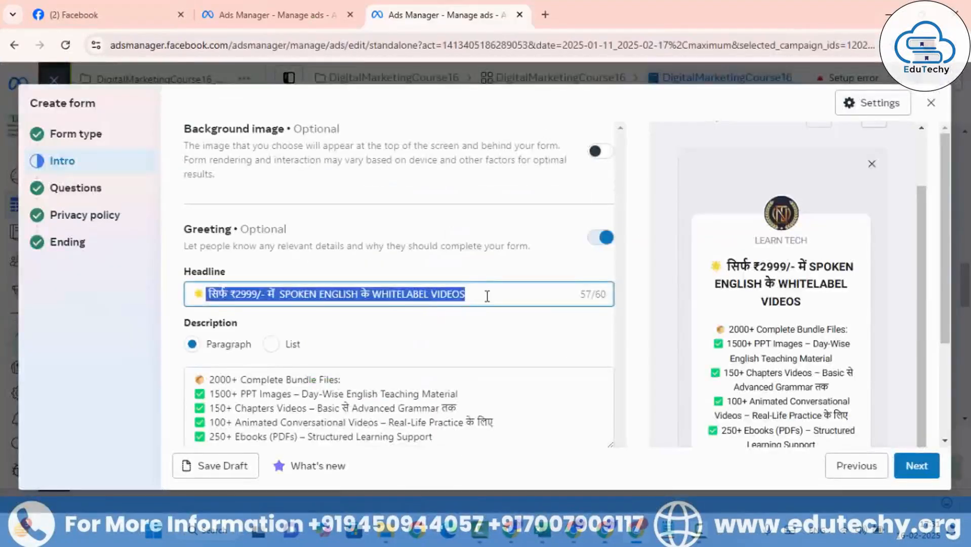
pyautogui.hotkey('ctrl', 'v')
pyautogui.scroll(-2, 451, 331)
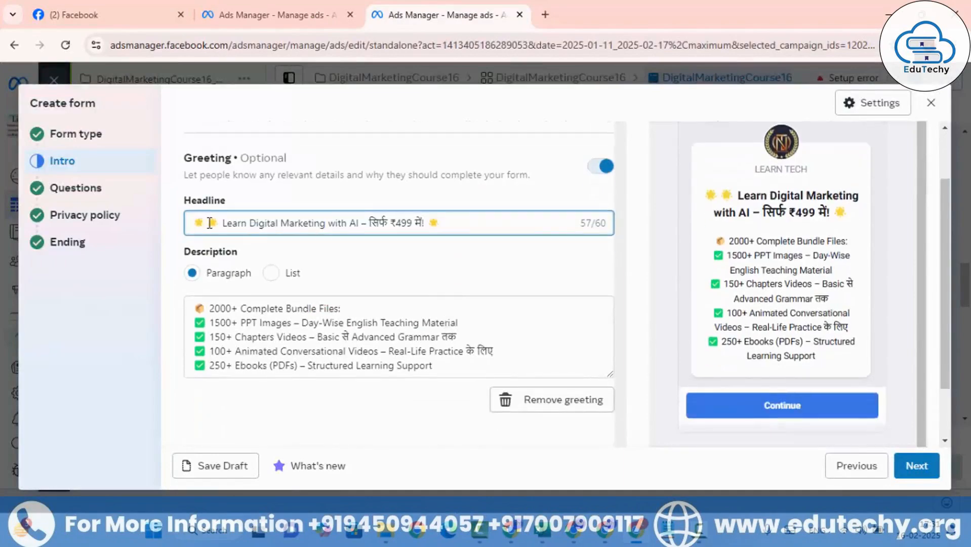
pyautogui.press('BackSpace')
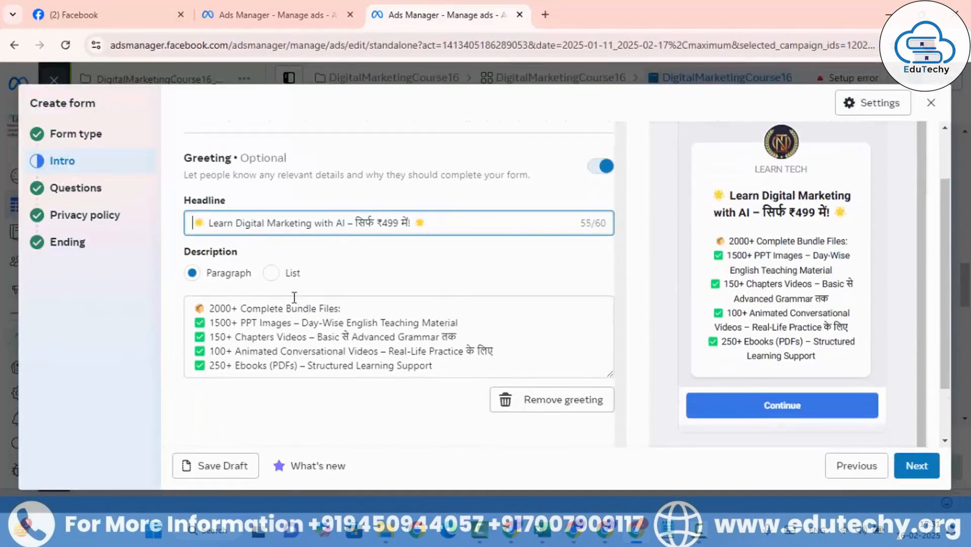
# Switch to ChatGPT and copy the course description from "क्या सीखेंगे?" through "100+ Modules | Step-by-Step Training | Lifetime Access".
pyautogui.scroll(-2, 295, 297)
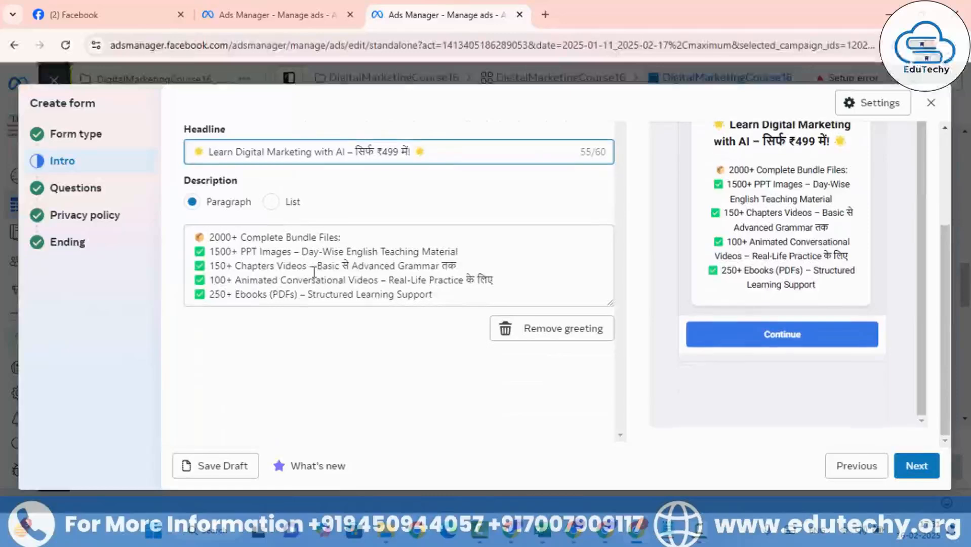
pyautogui.click(608, 531)
pyautogui.scroll(-2, 339, 292)
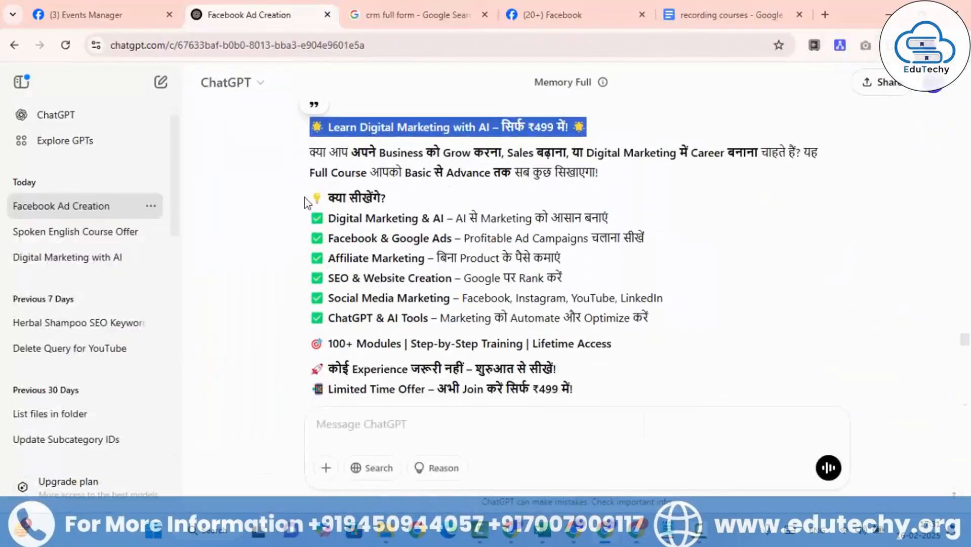
pyautogui.moveTo(308, 171); pyautogui.dragTo(388, 200)
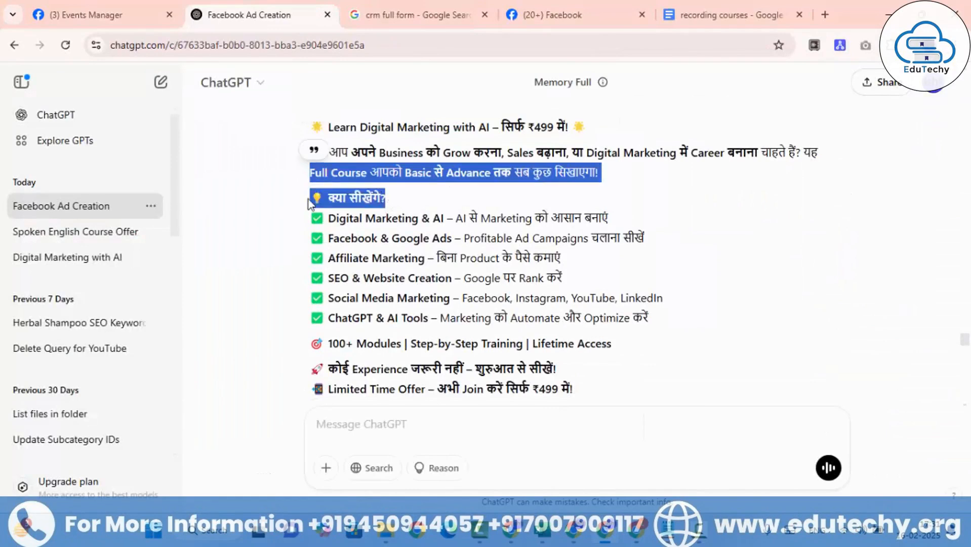
pyautogui.click(319, 210)
pyautogui.moveTo(312, 194); pyautogui.dragTo(681, 335)
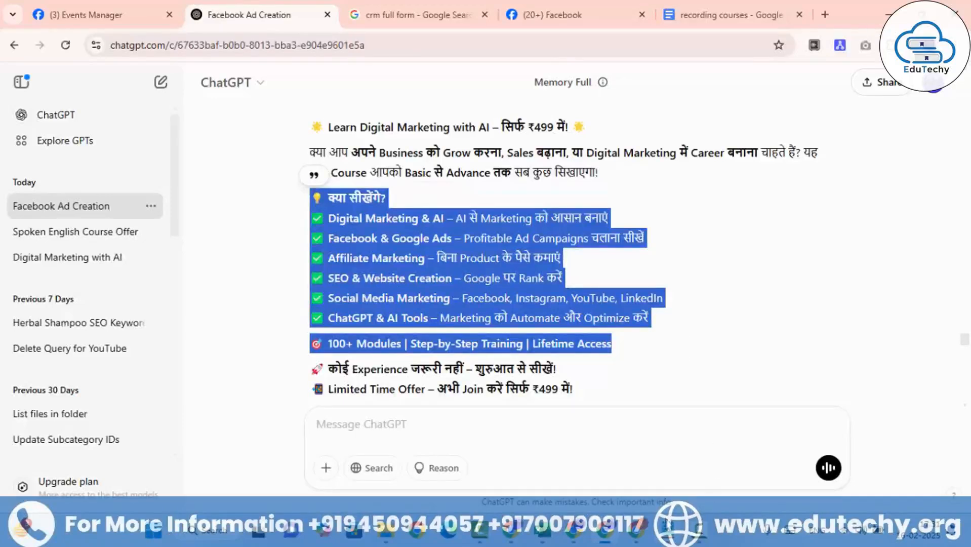
# Switch to Ads Manager and replace the whole greeting description with the copied list of course topics.
pyautogui.hotkey('alt', 'Tab')
pyautogui.click(473, 297)
pyautogui.hotkey('ctrl', 'a')
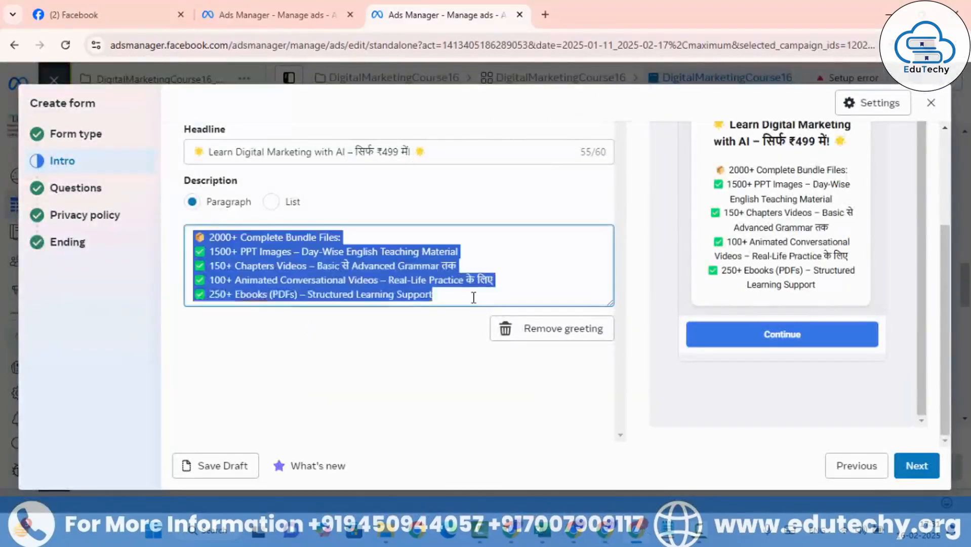
pyautogui.hotkey('ctrl', 'v')
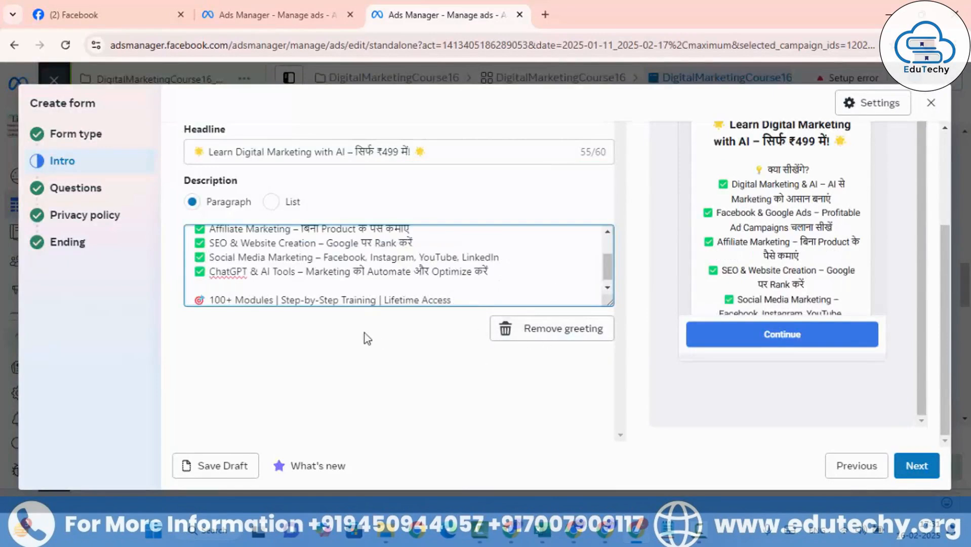
# Go through the Questions, Privacy policy and Ending sections unchanged and create the form.
pyautogui.click(920, 468)
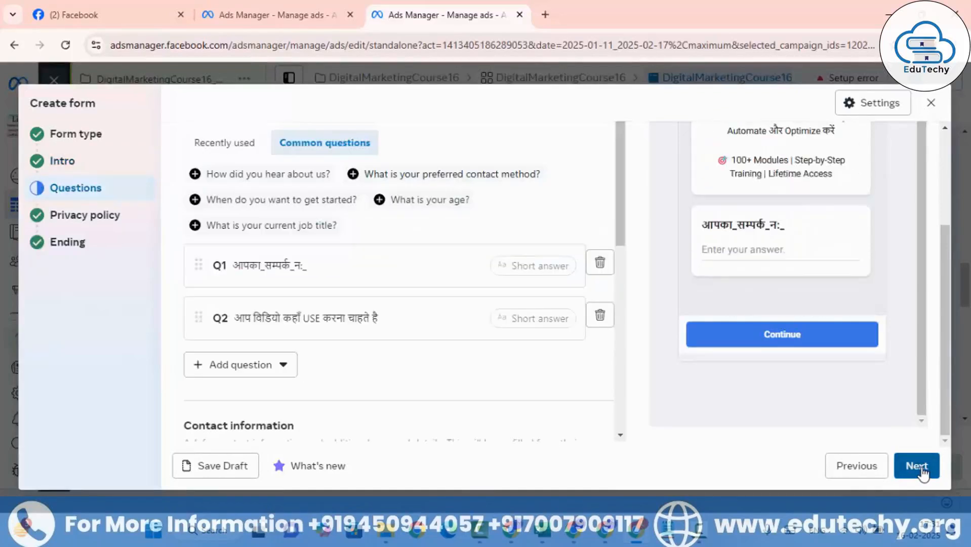
pyautogui.click(920, 470)
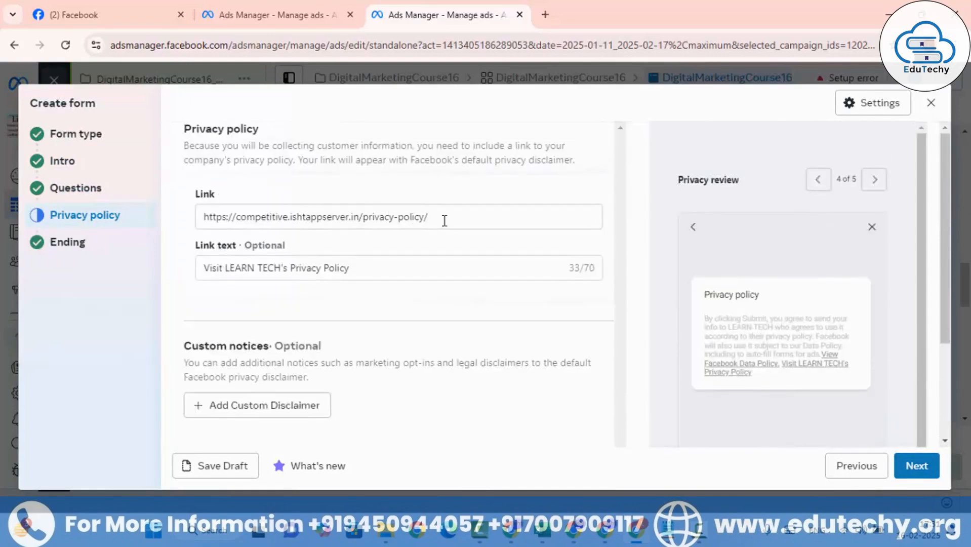
pyautogui.click(911, 465)
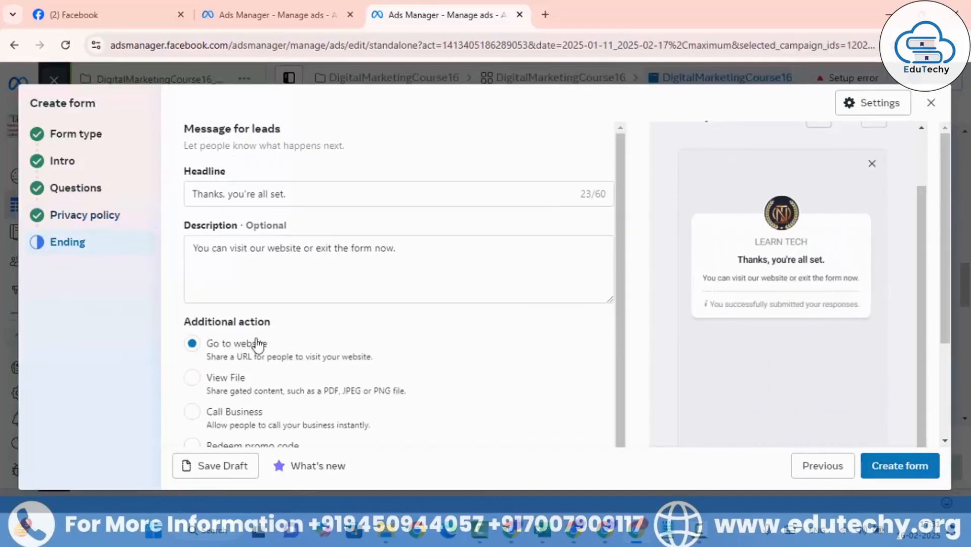
pyautogui.scroll(-2, 258, 344)
pyautogui.scroll(-1, 289, 347)
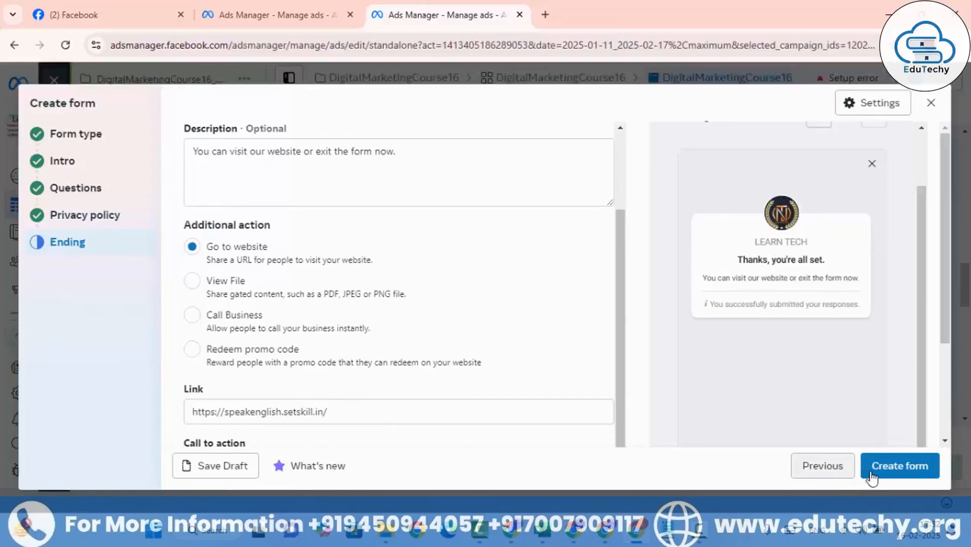
pyautogui.click(899, 470)
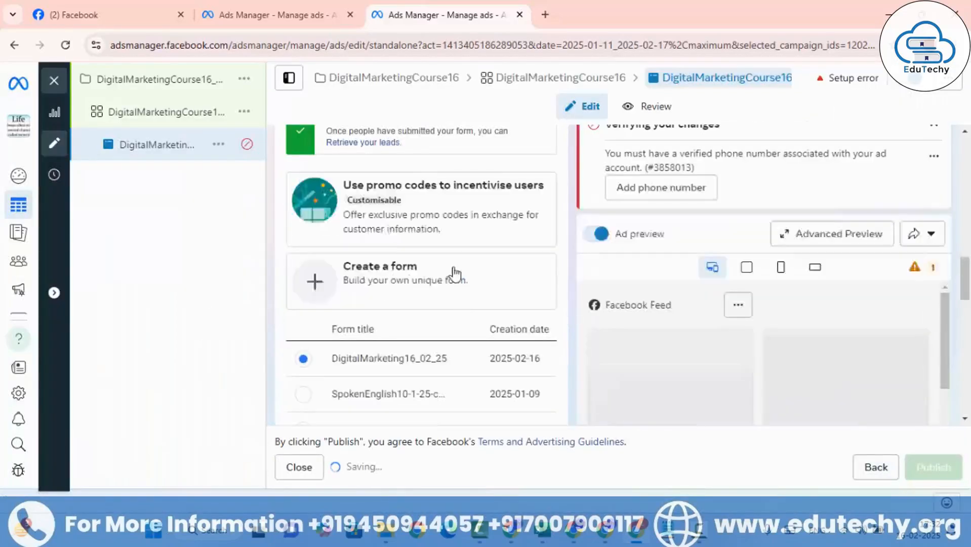
# Examine the instant form list in the ad's Destination section and the sections around it, down to Ad creative.
pyautogui.scroll(-2, 443, 279)
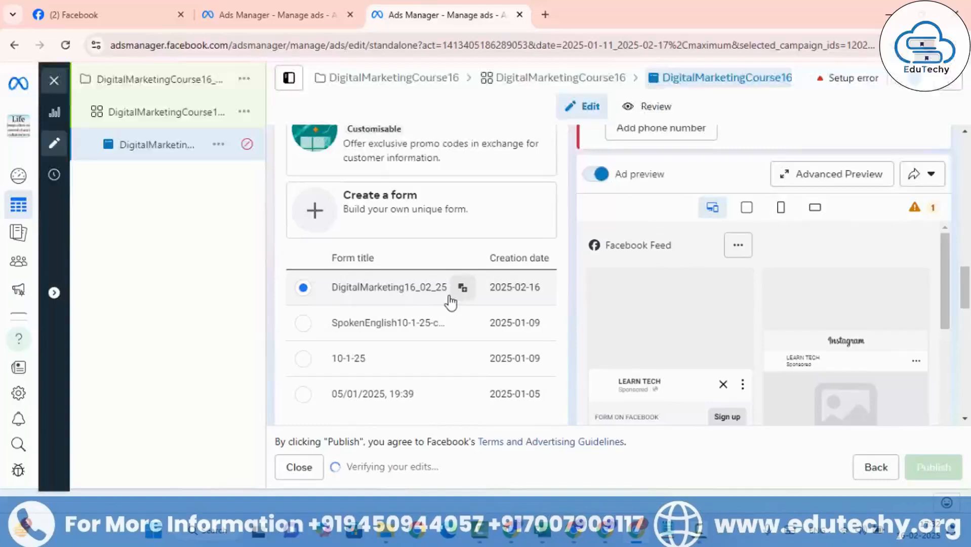
pyautogui.scroll(3, 450, 274)
pyautogui.scroll(4, 407, 234)
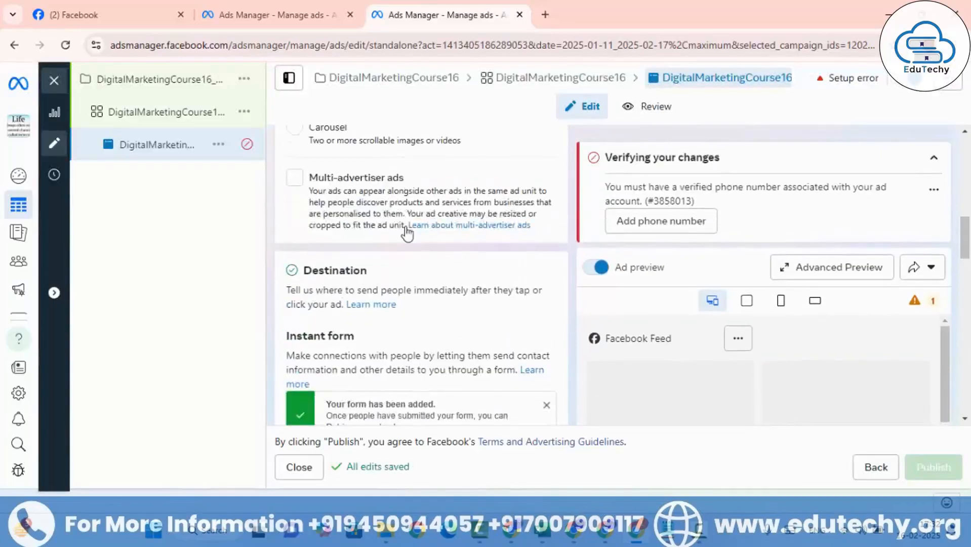
pyautogui.scroll(3, 371, 251)
pyautogui.scroll(-10, 342, 288)
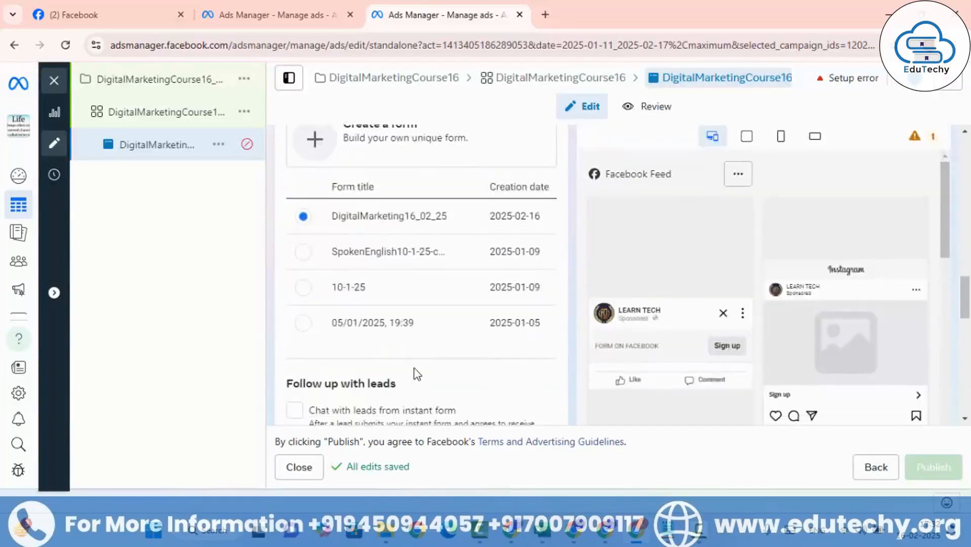
pyautogui.scroll(2, 417, 374)
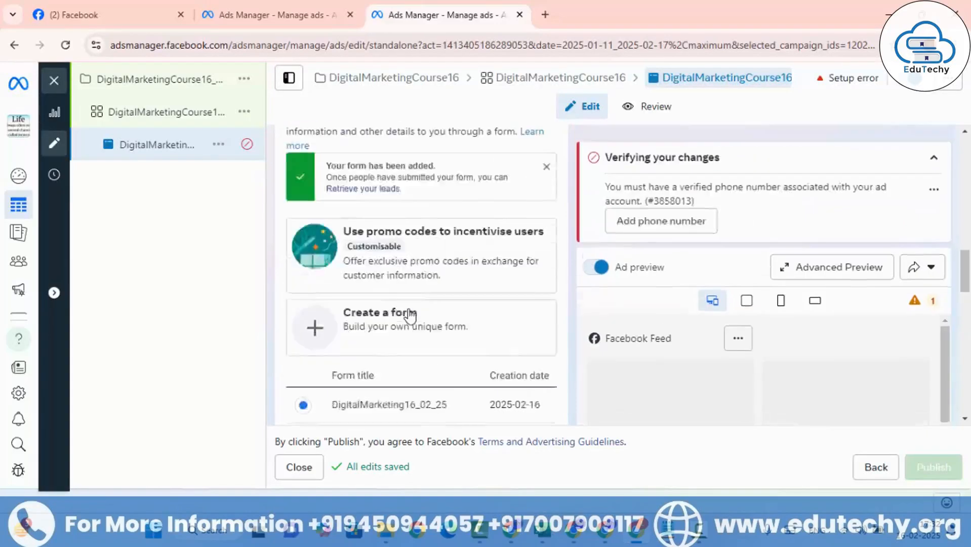
pyautogui.scroll(-8, 456, 299)
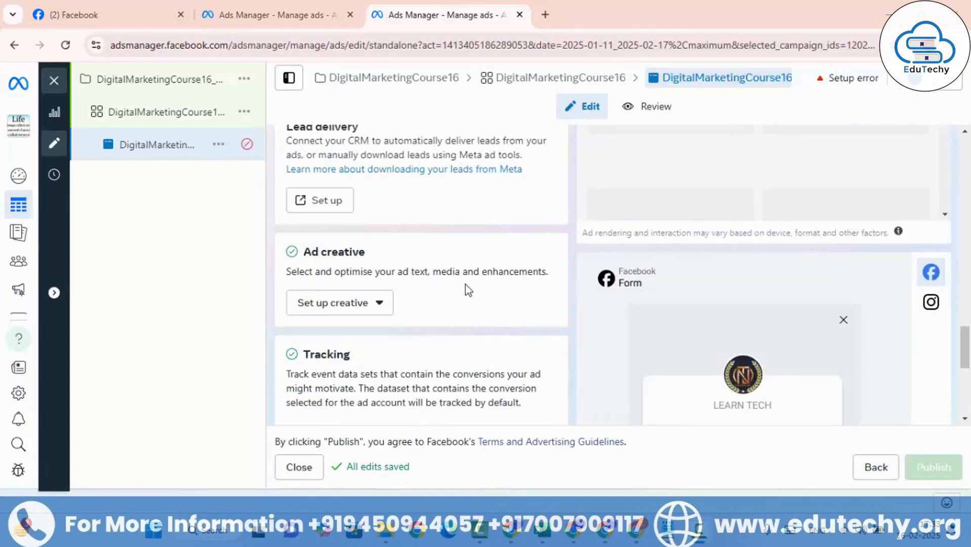